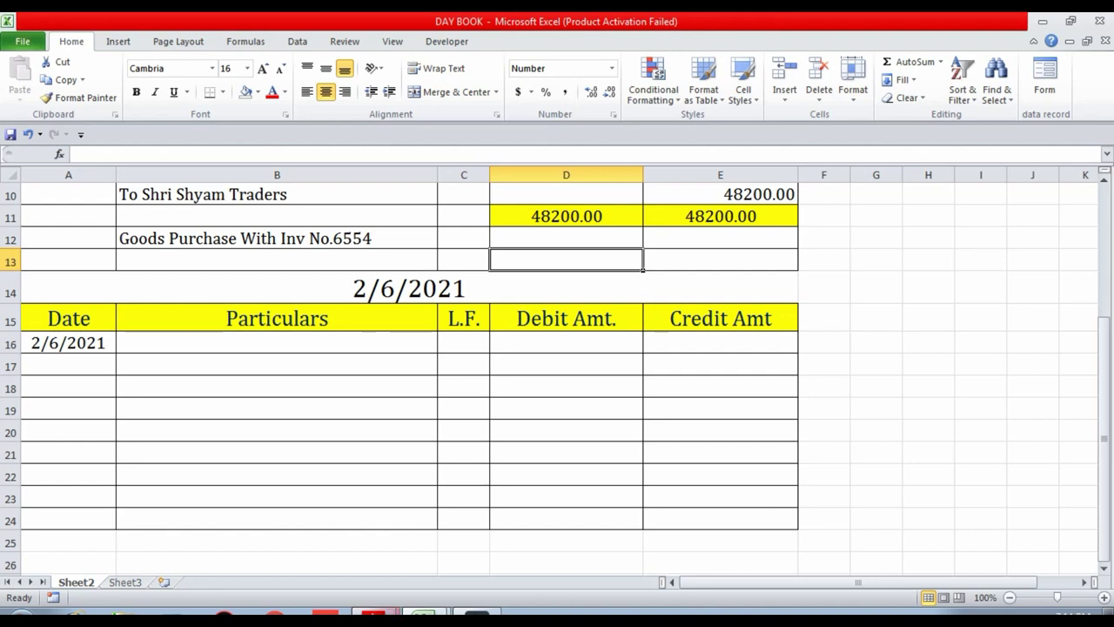
- Finish the 2/6/2021 journal section with Date, Particulars, L.F., Debit and Credit headings and 2/6/2021 in A16
mouse_move(373, 618)
left_click(348, 562)
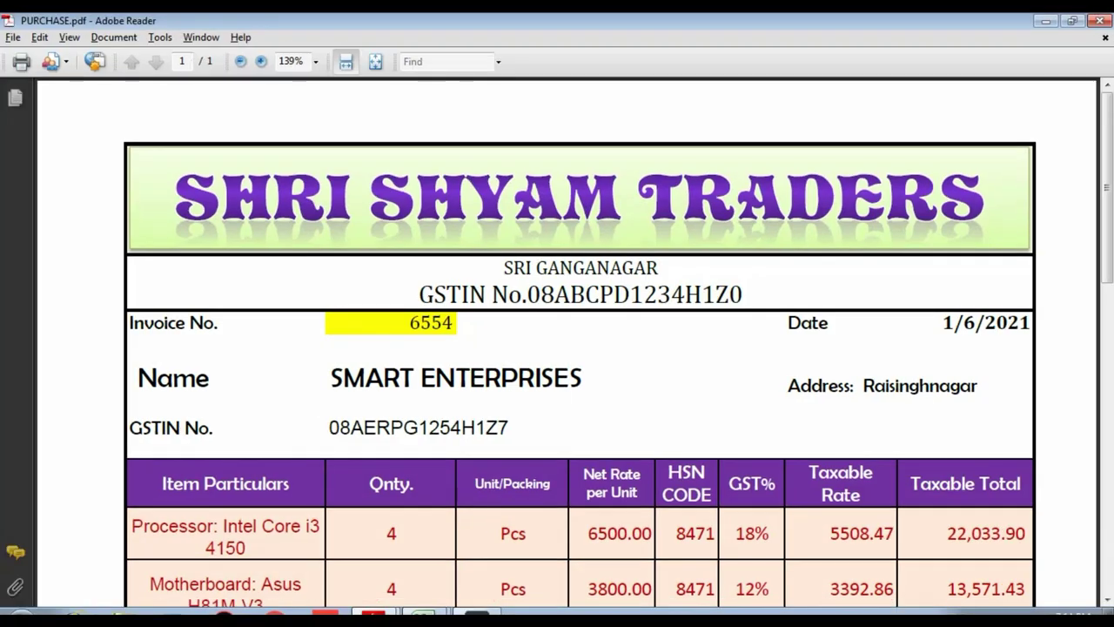
left_click(374, 618)
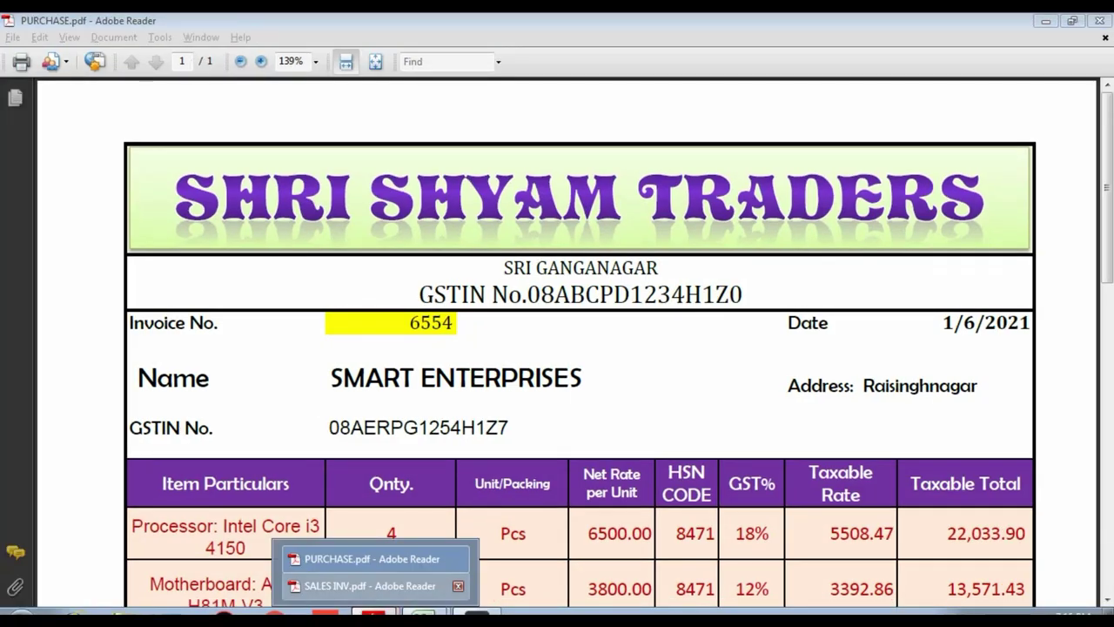
left_click(366, 584)
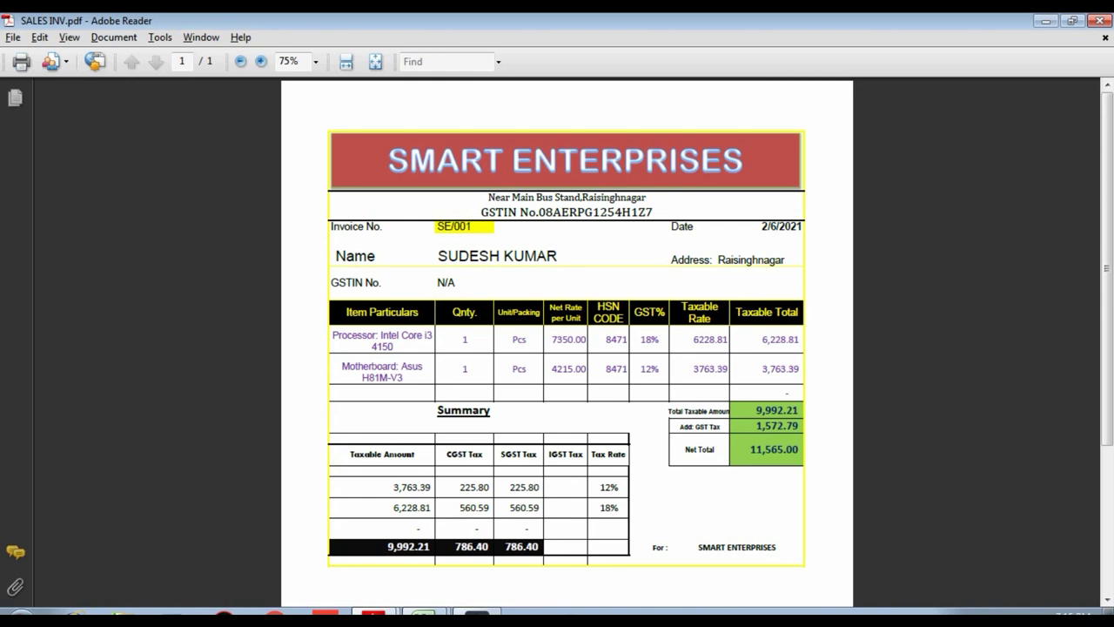
mouse_move(397, 614)
left_click(459, 559)
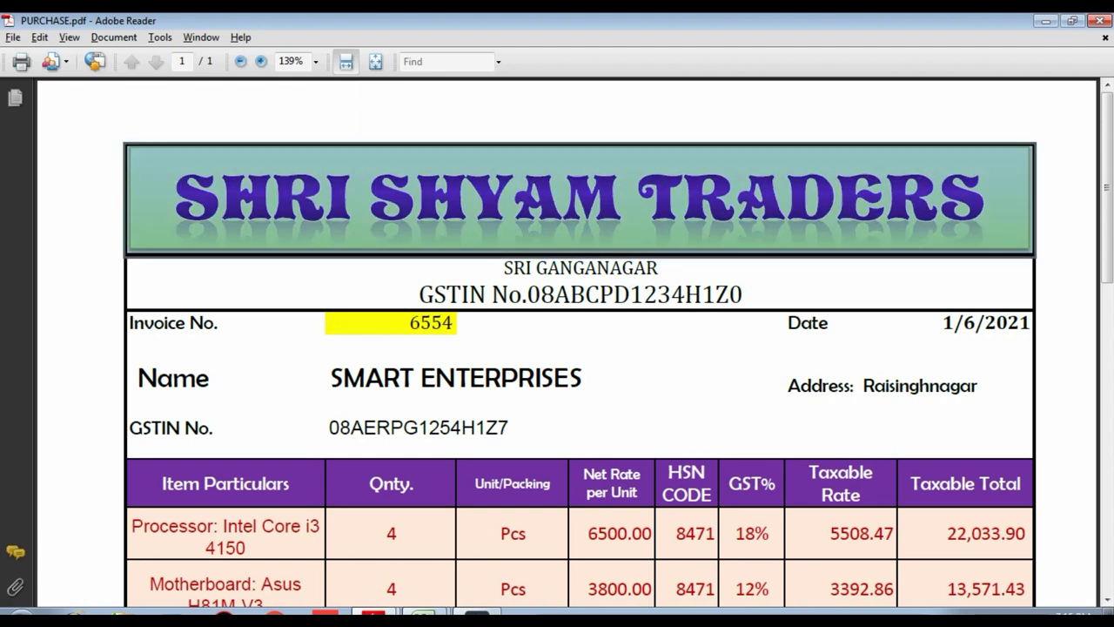
scroll(575, 342, "down", 1)
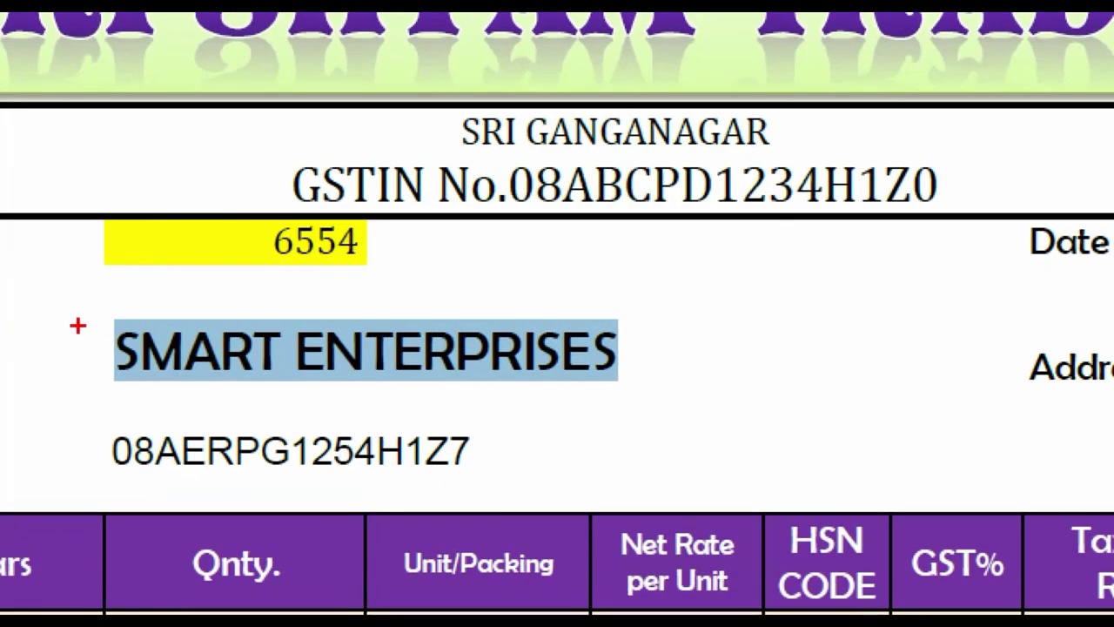
left_click_drag(195, 311, 649, 387)
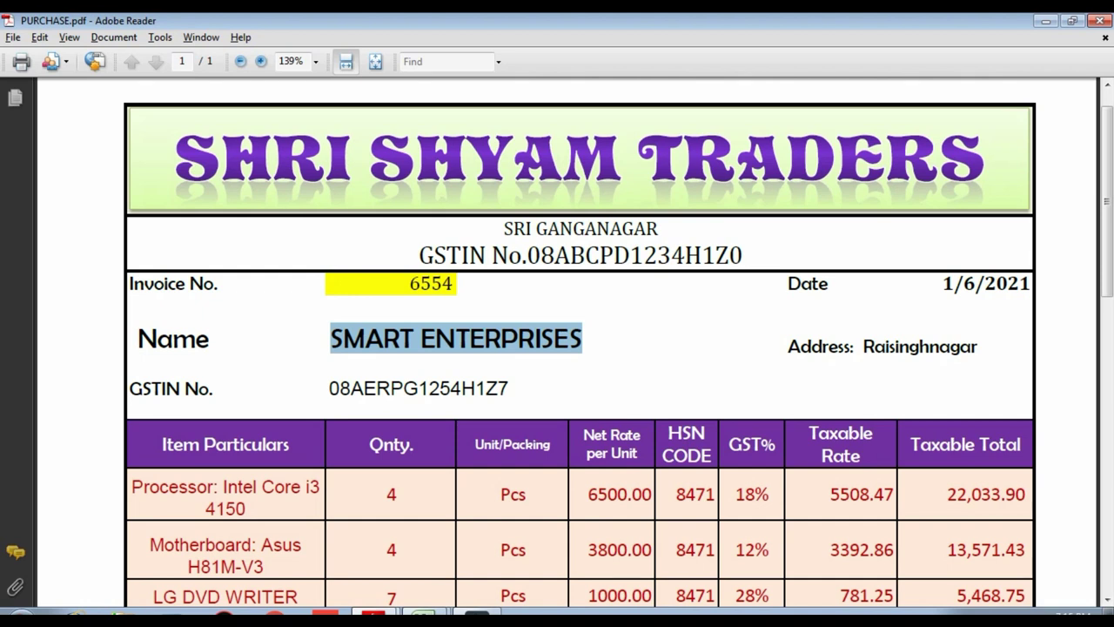
mouse_move(426, 620)
left_click(356, 558)
scroll(409, 365, "up", 3)
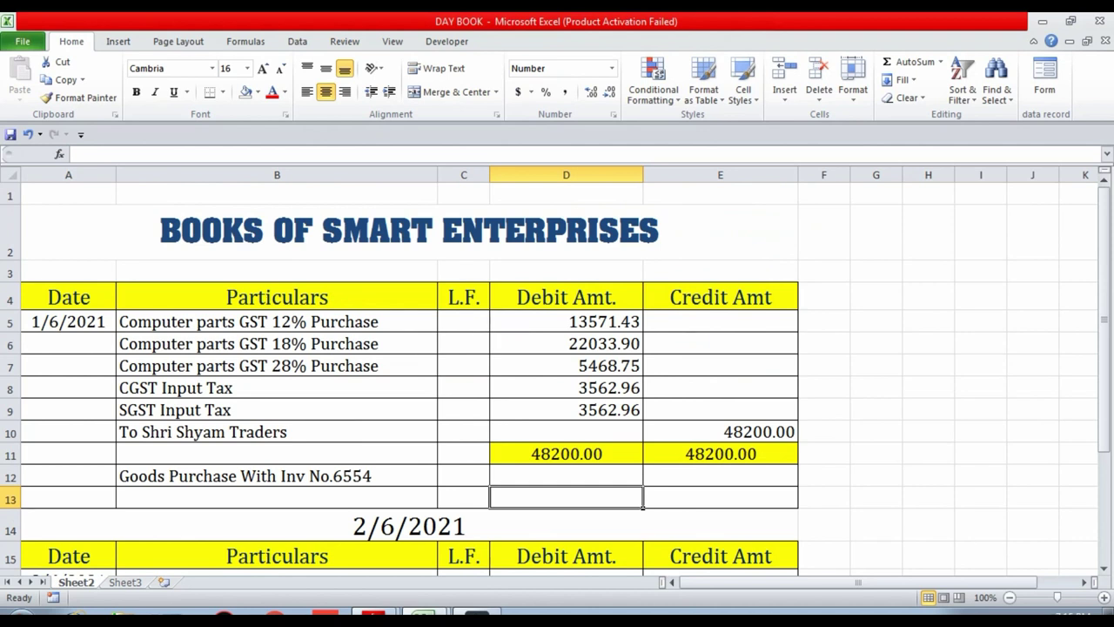
- Bring up the SALES INV.pdf invoice from Smart Enterprises to read the sale details
mouse_move(373, 618)
left_click(375, 585)
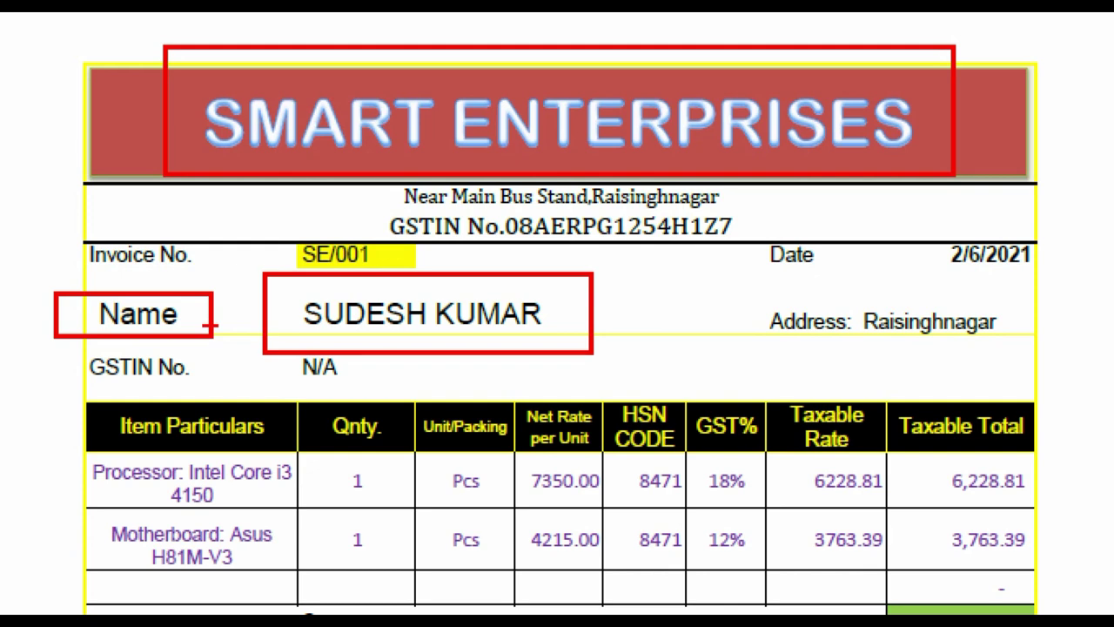
- Mark the seller and customer name on the invoice, then go to DAY BOOK cell B16
mouse_move(289, 75)
left_mouse_down()
mouse_move(156, 62)
mouse_move(112, 218)
mouse_move(451, 369)
mouse_move(558, 277)
mouse_move(213, 348)
mouse_move(488, 477)
left_mouse_up()
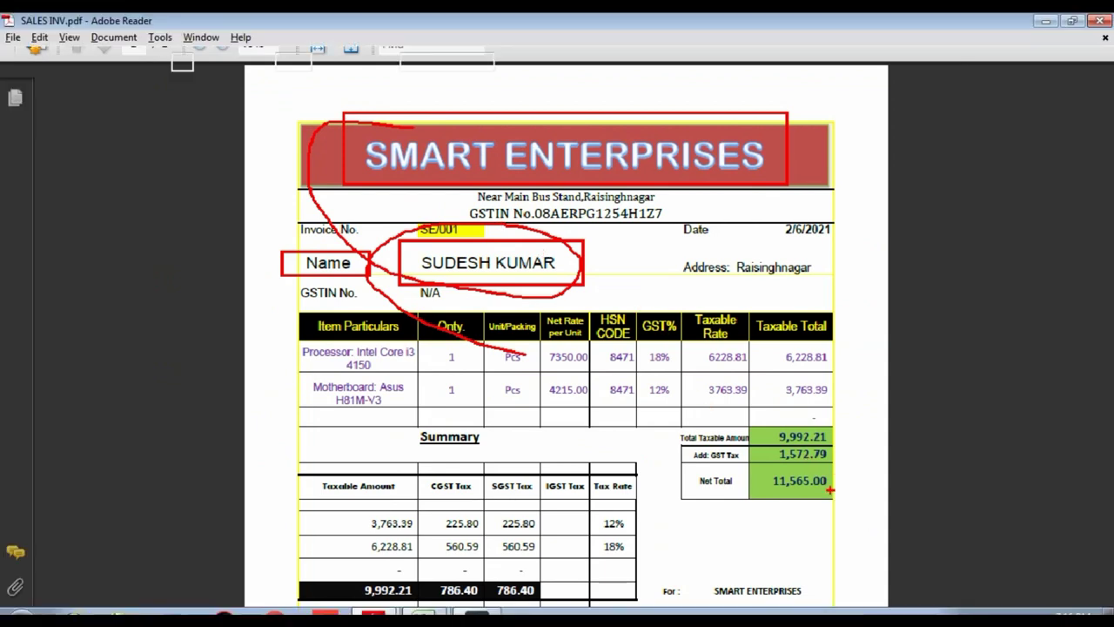
key("Escape")
left_click(424, 618)
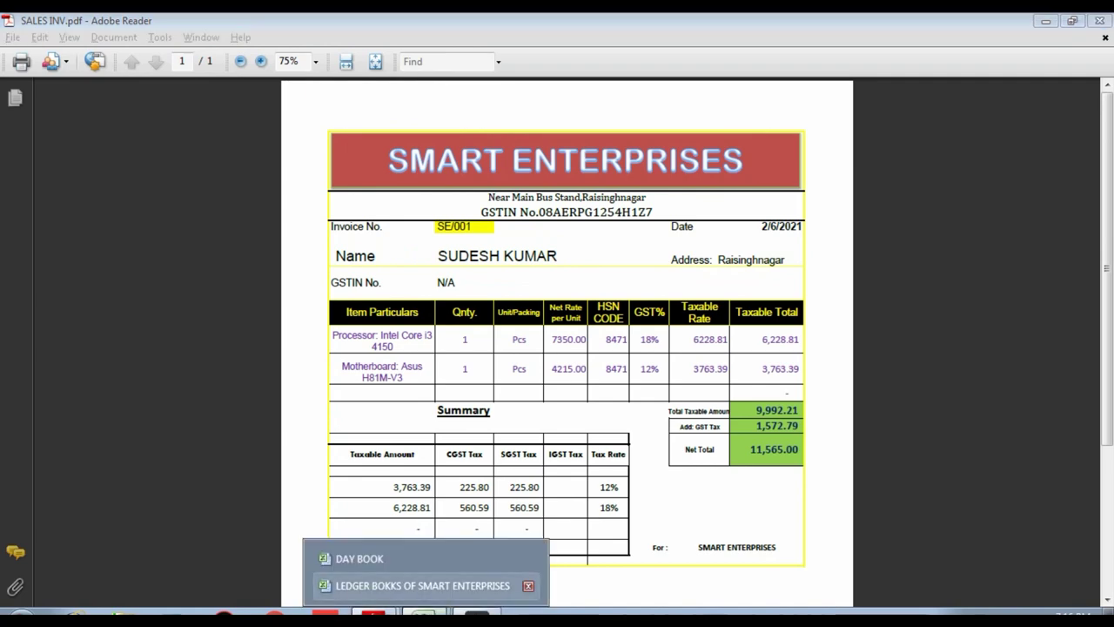
left_click(360, 557)
scroll(557, 374, "down", 1)
left_click(68, 409)
left_click(277, 409)
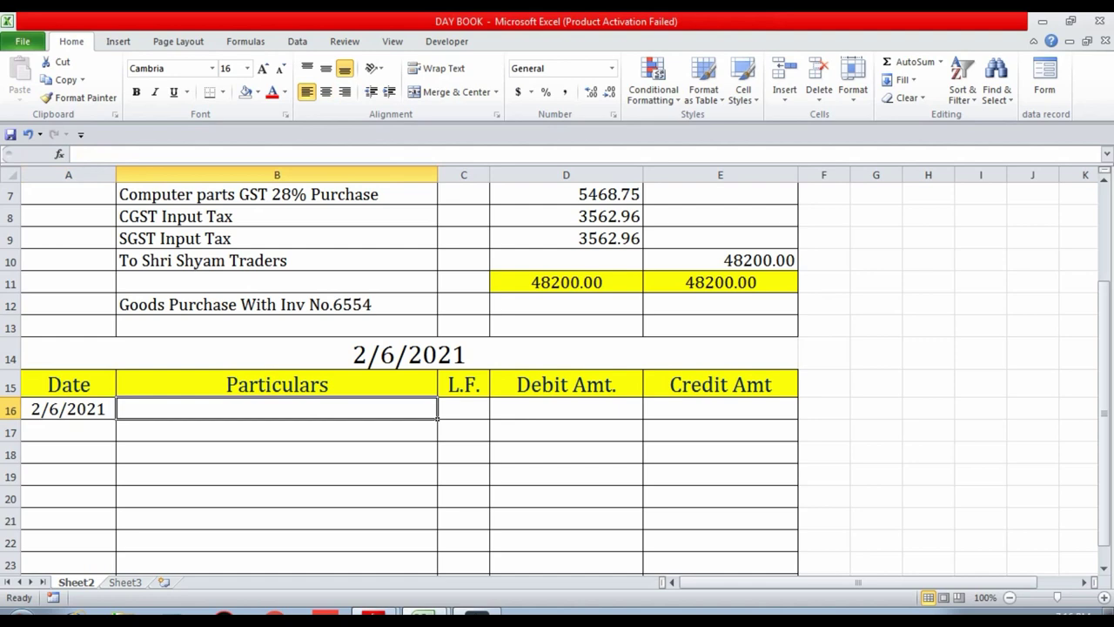
- Highlight the customer name and 11,565.00 Net Total on the invoice, then return to B16
left_click(373, 618)
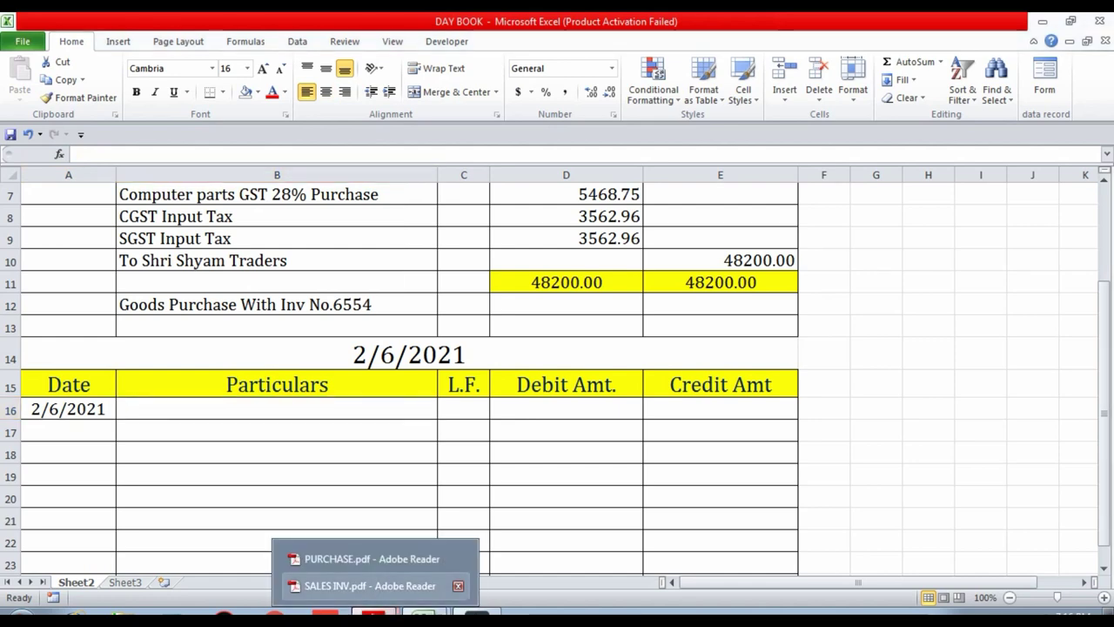
left_click(348, 582)
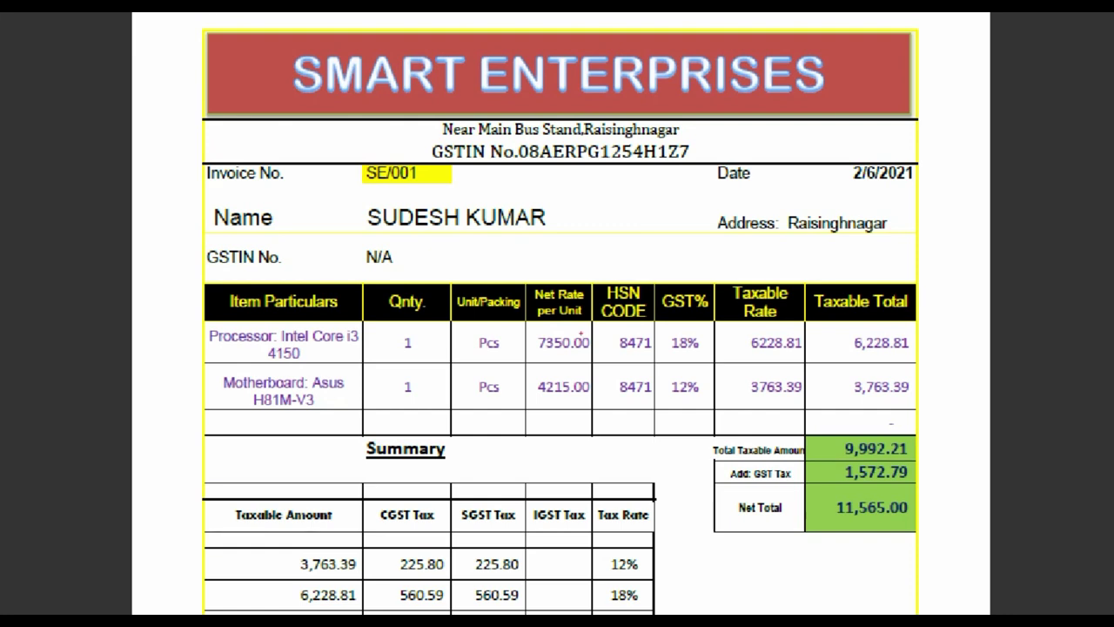
mouse_move(338, 195)
left_mouse_down()
mouse_move(401, 226)
mouse_move(567, 240)
mouse_move(576, 222)
mouse_move(644, 231)
mouse_move(649, 181)
mouse_move(662, 235)
left_mouse_up()
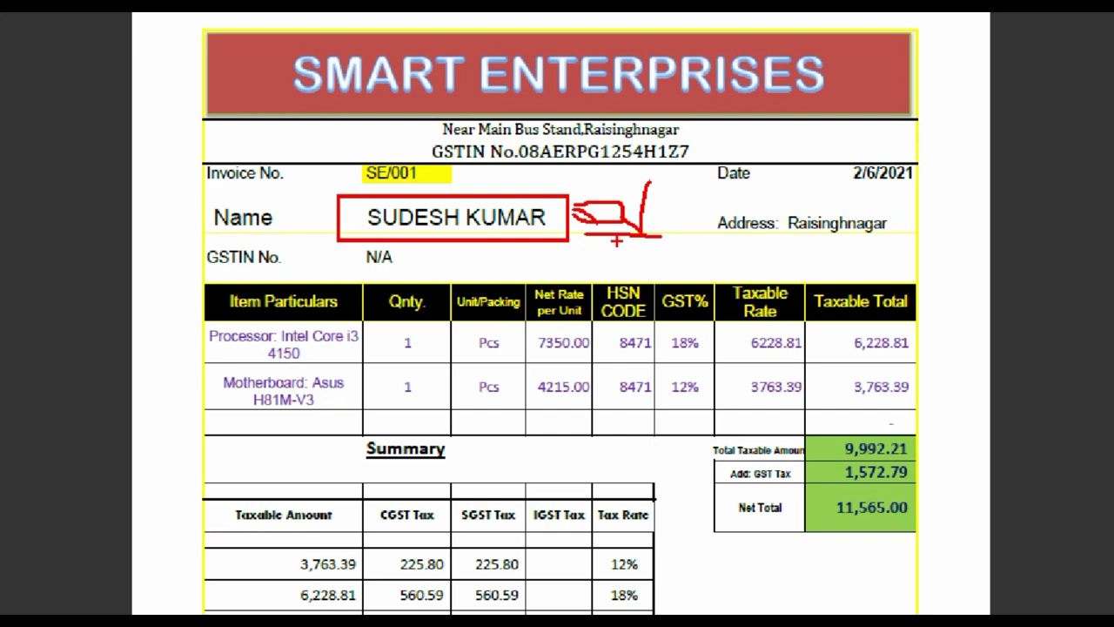
key("Escape")
key("ctrl+1")
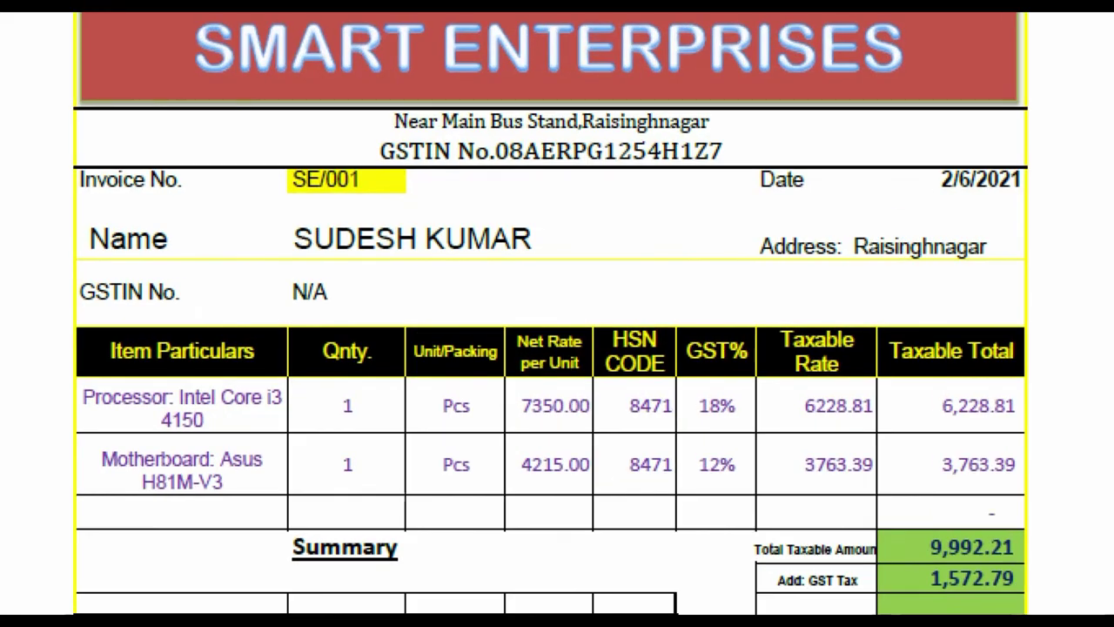
scroll(580, 290, "down", 2)
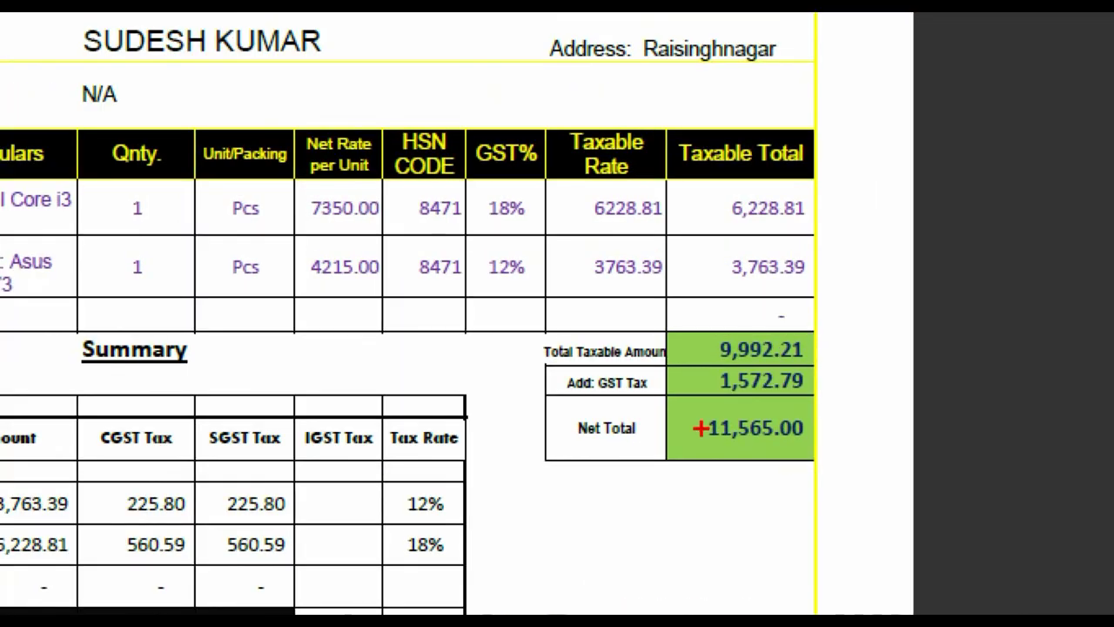
left_click_drag(704, 421, 828, 458)
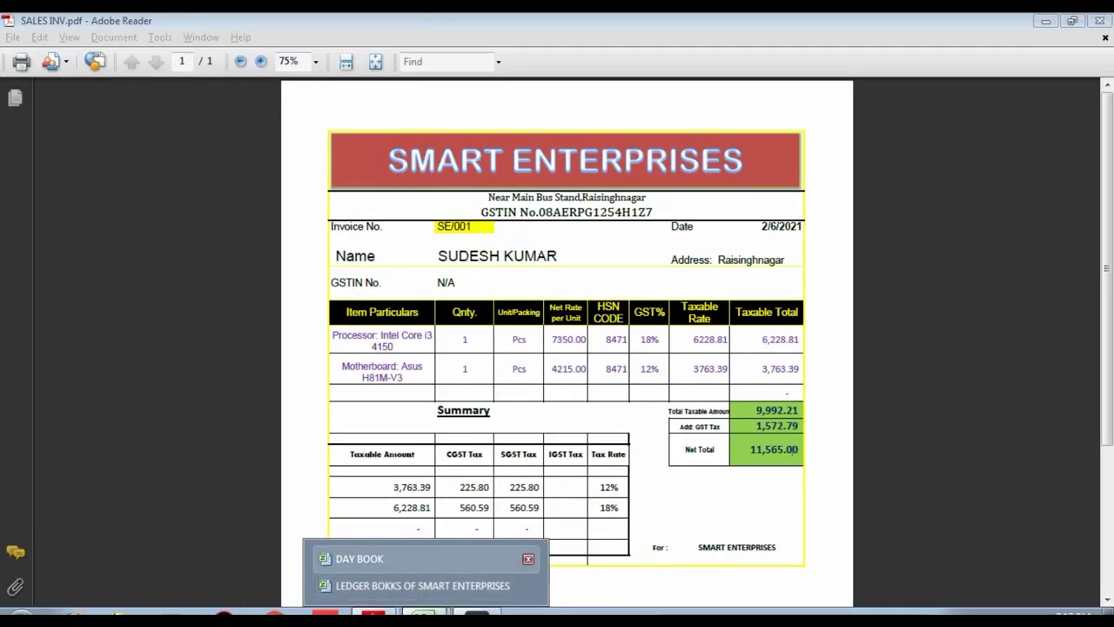
left_click(365, 558)
left_click(566, 408)
left_click(276, 408)
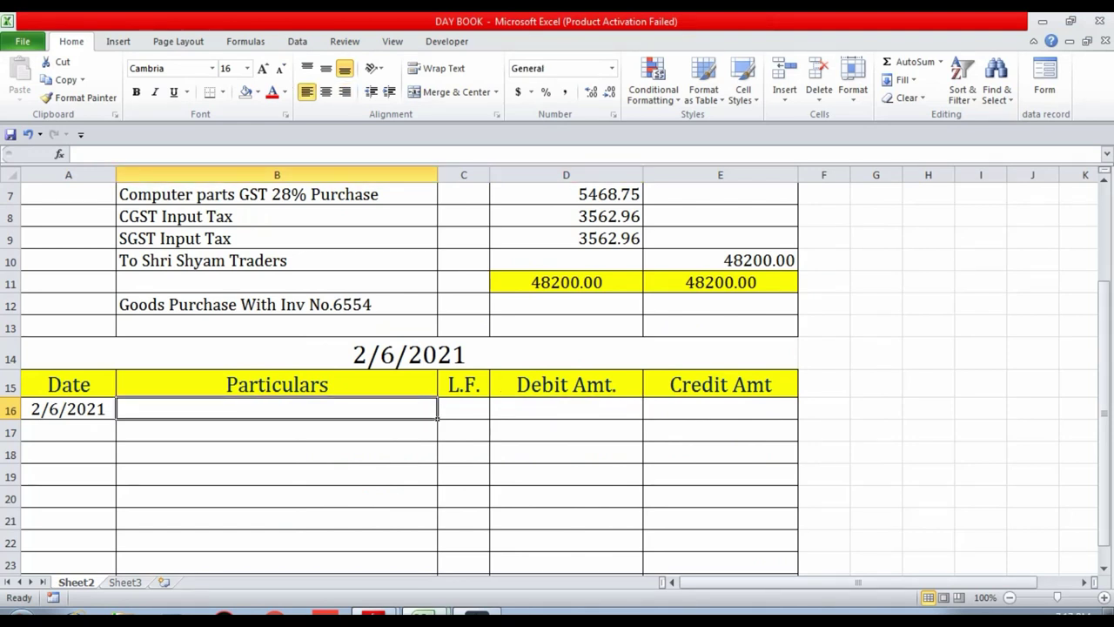
- Enter the customer's 'A/C DR.' particulars line in B16
type("S")
key("BackSpace")
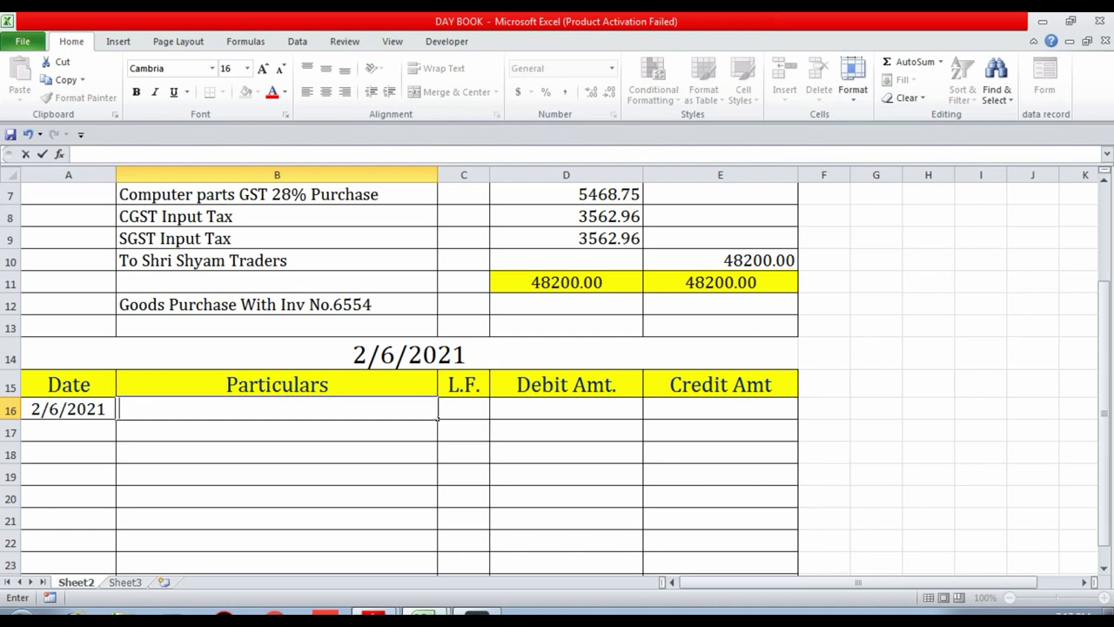
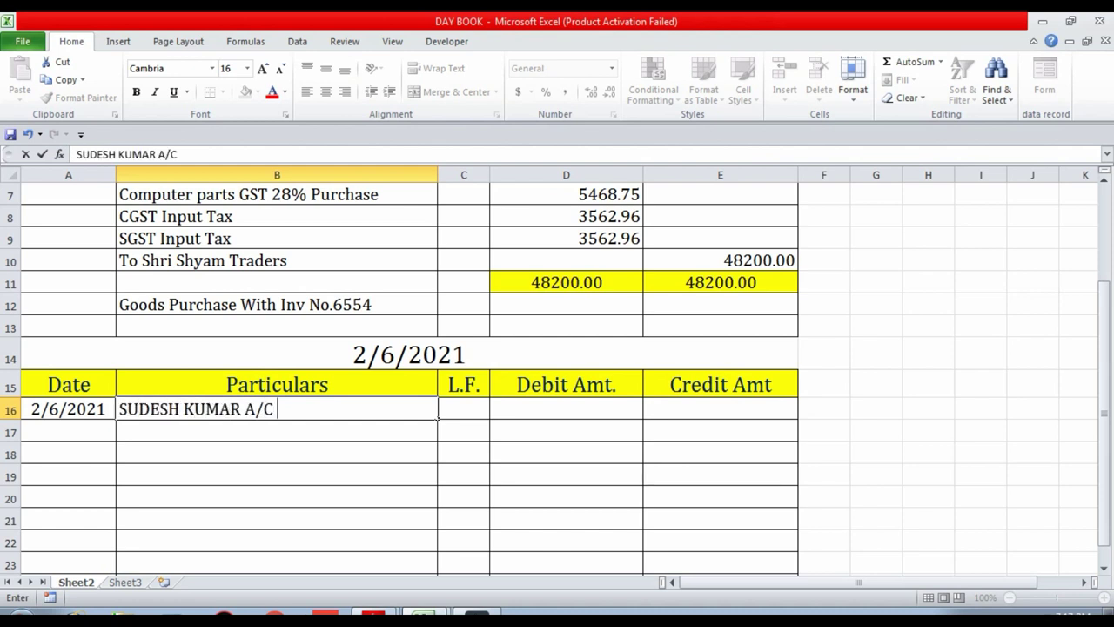
type("DR.")
key("Return")
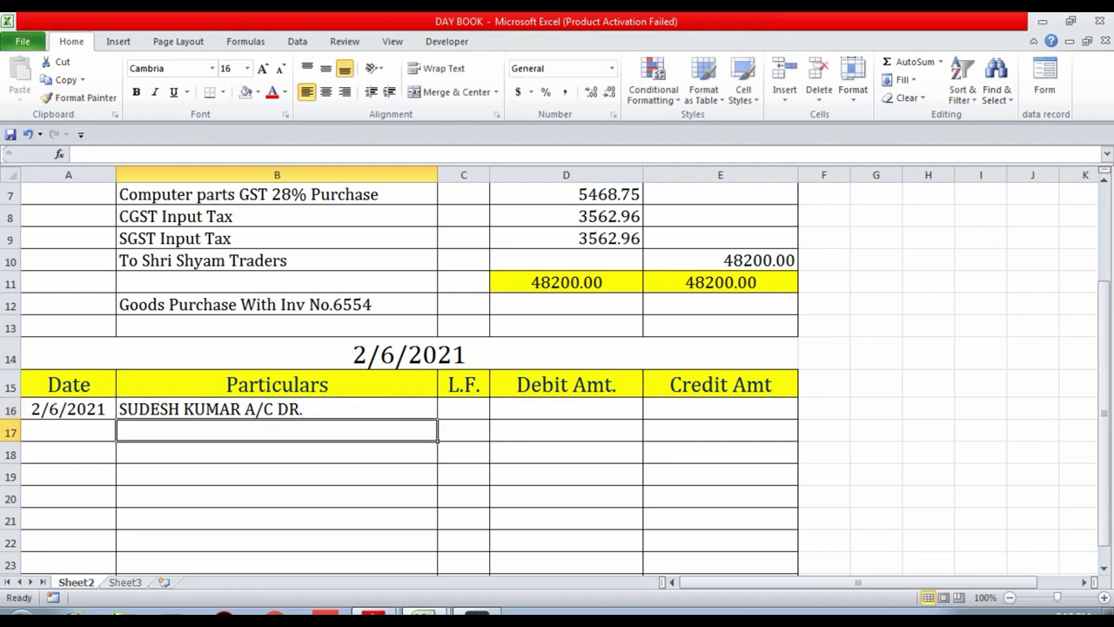
left_click(463, 408)
left_click(566, 408)
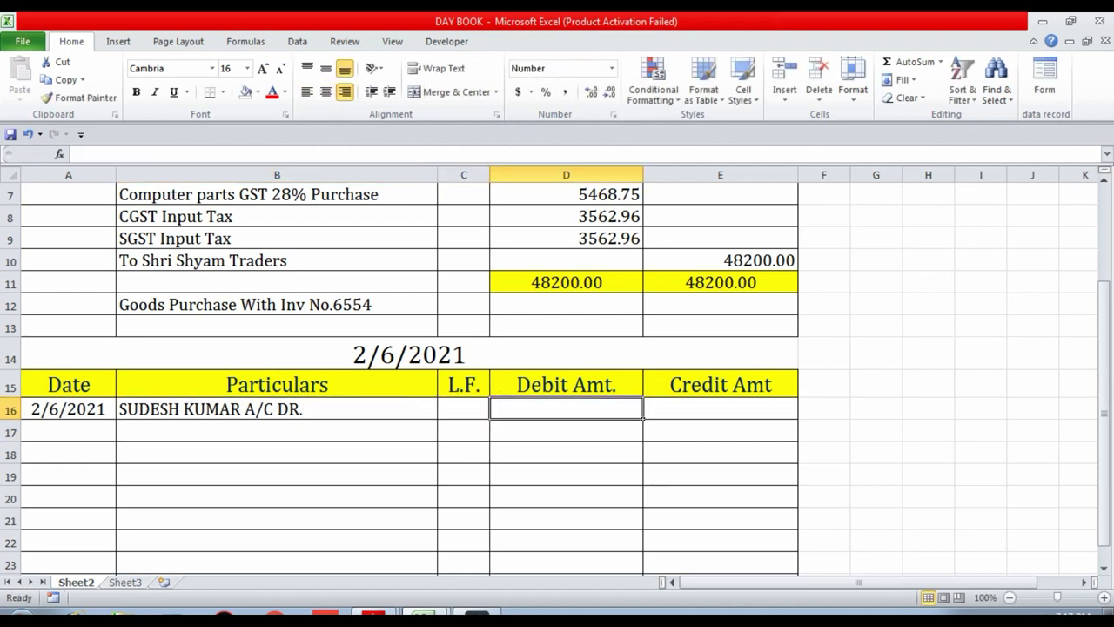
- Record the 11565 debit amount in D16
mouse_move(372, 620)
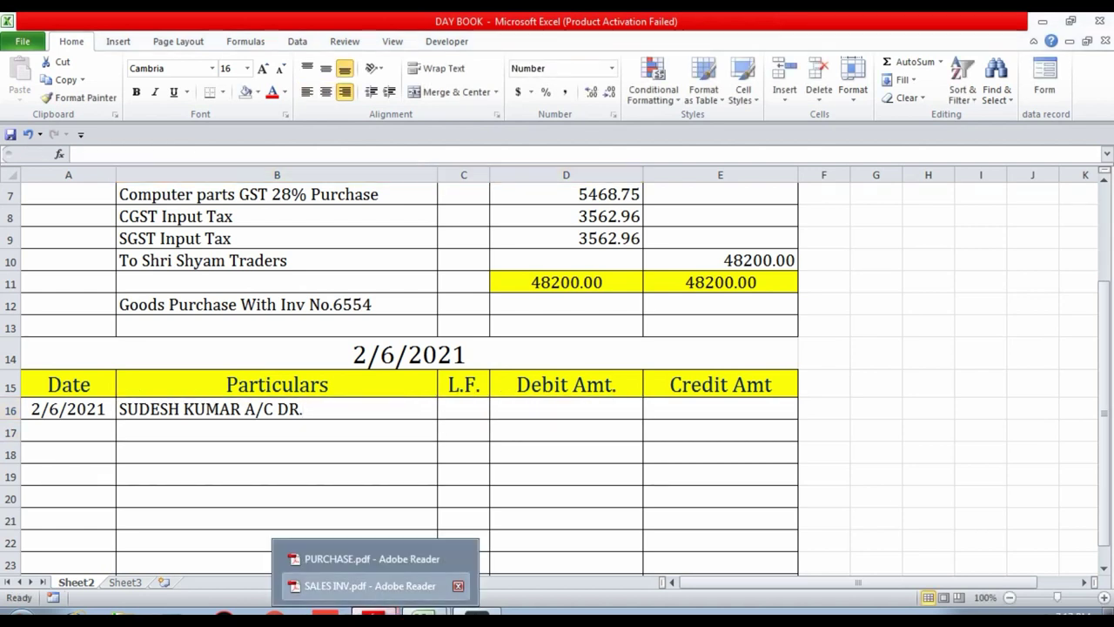
left_click(348, 587)
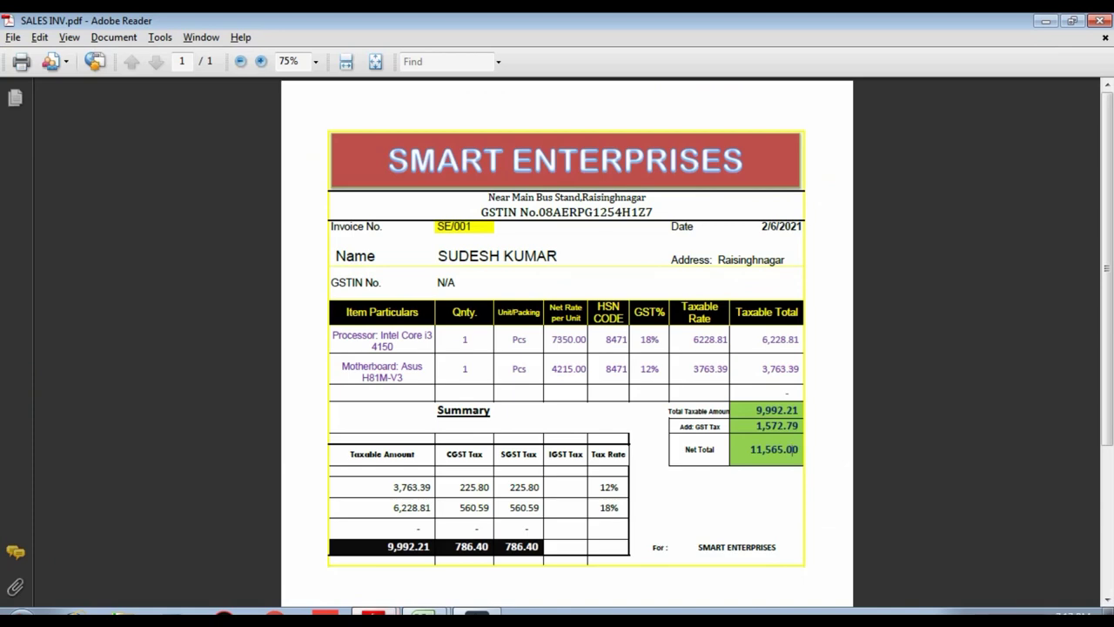
key("alt+Tab")
type("11565")
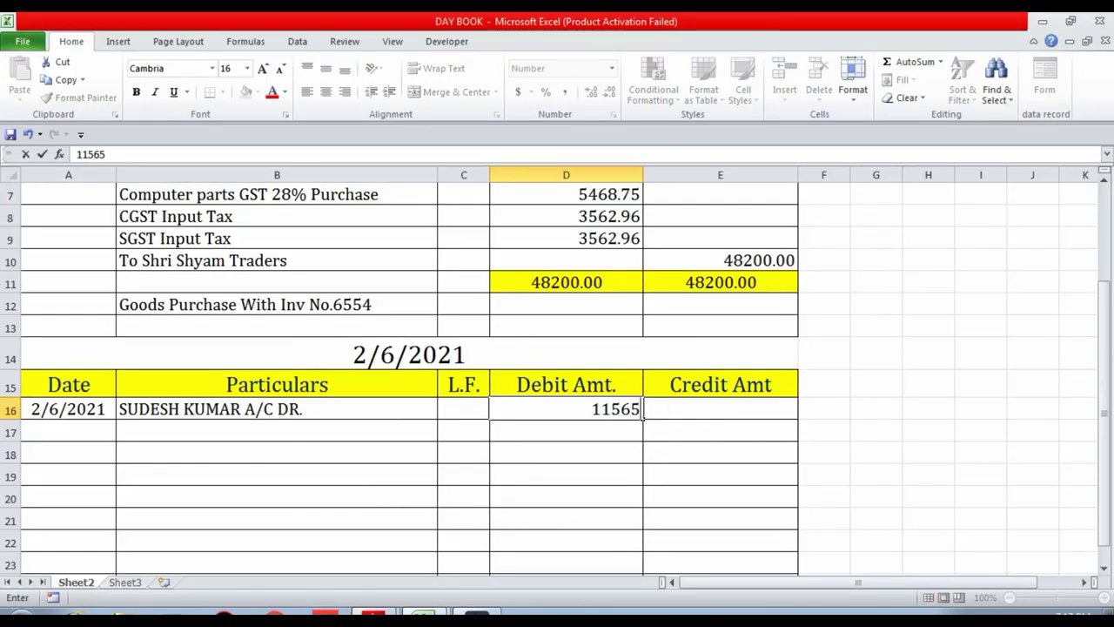
key("Return")
key("Left")
key("Left")
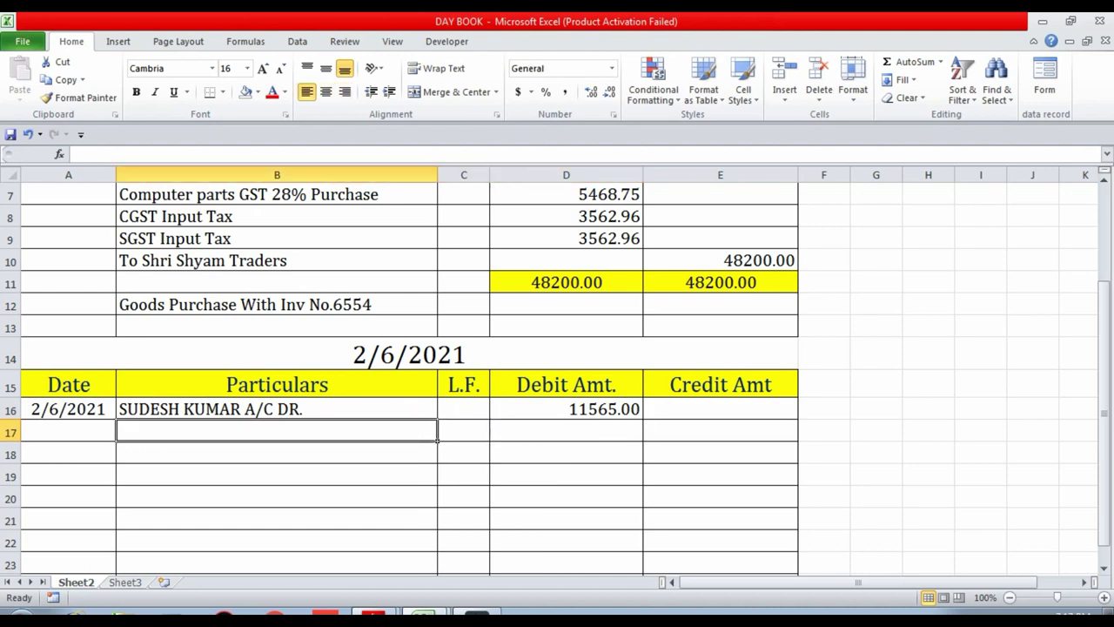
- Highlight the CGST/SGST tax rows in the sales invoice summary
mouse_move(373, 618)
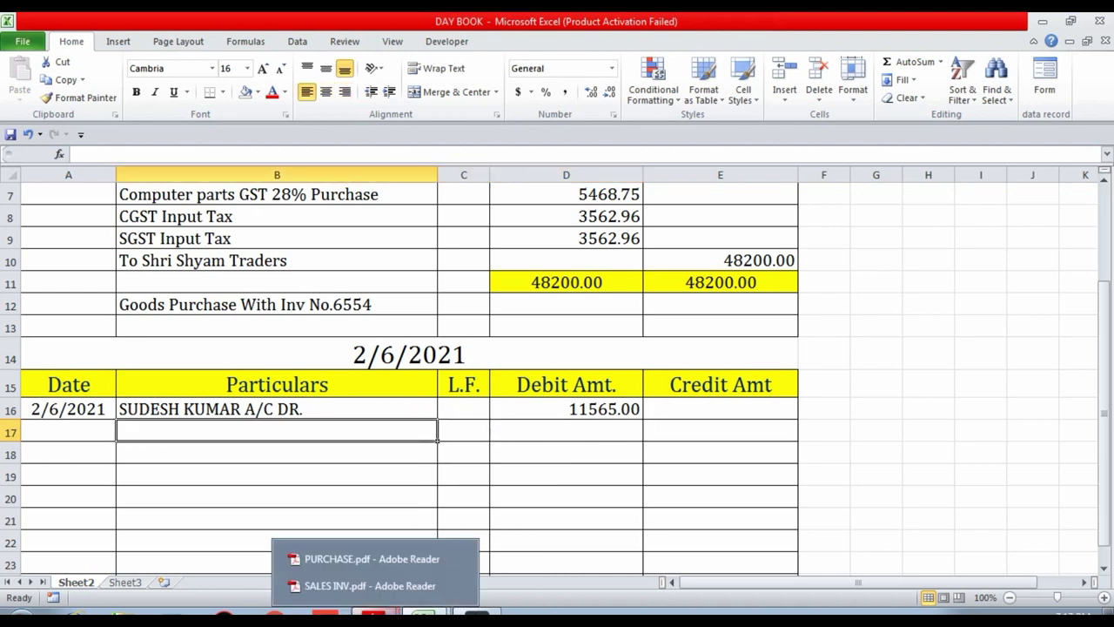
left_click(360, 587)
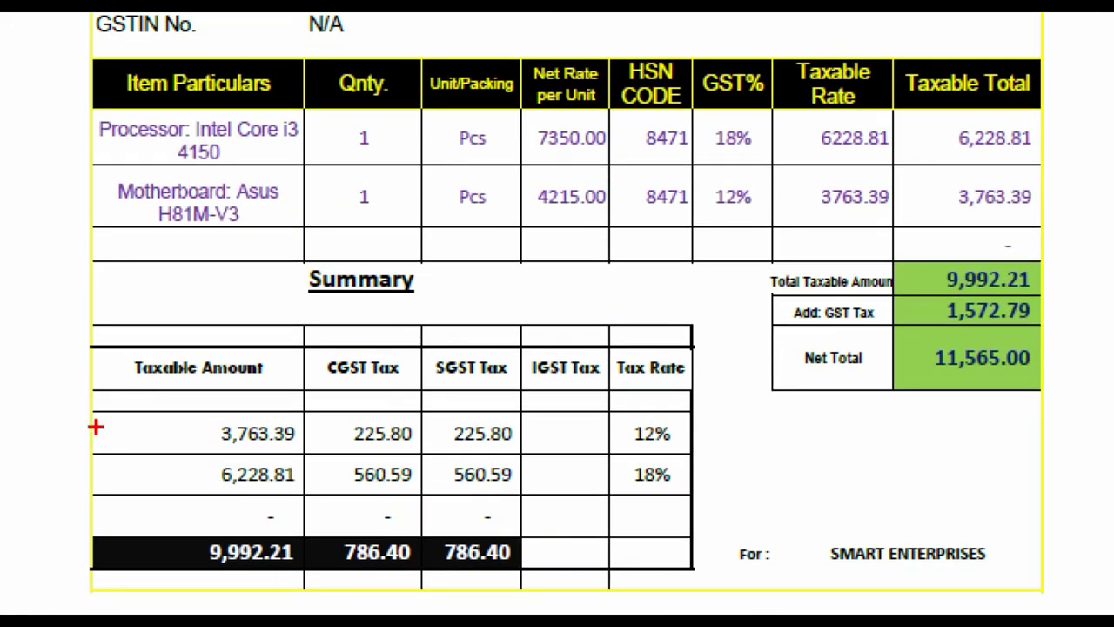
left_click_drag(316, 464, 424, 498)
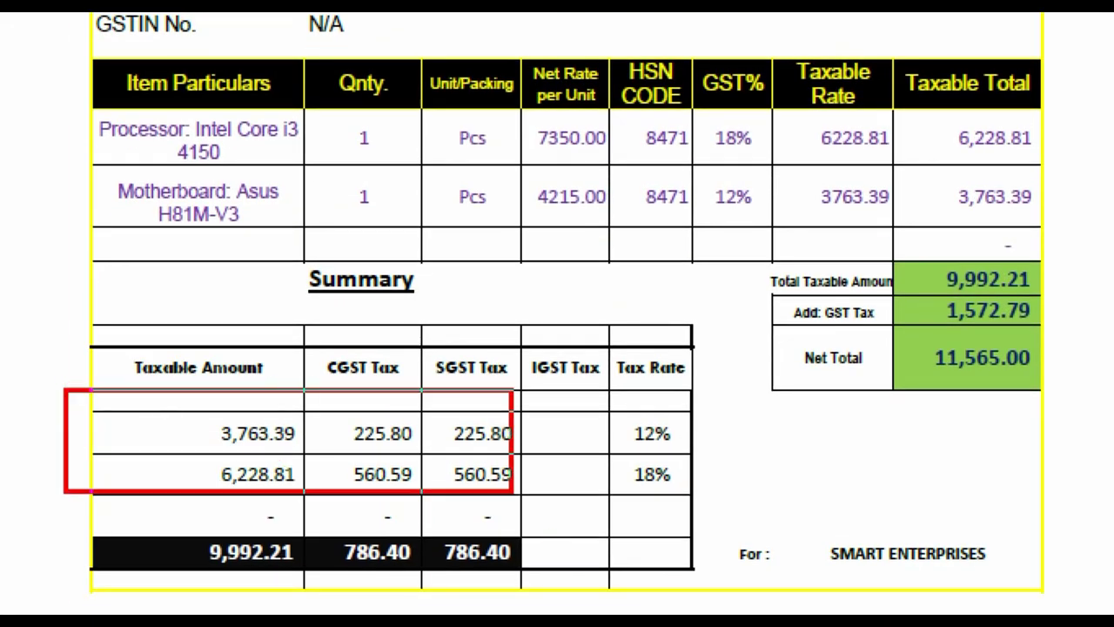
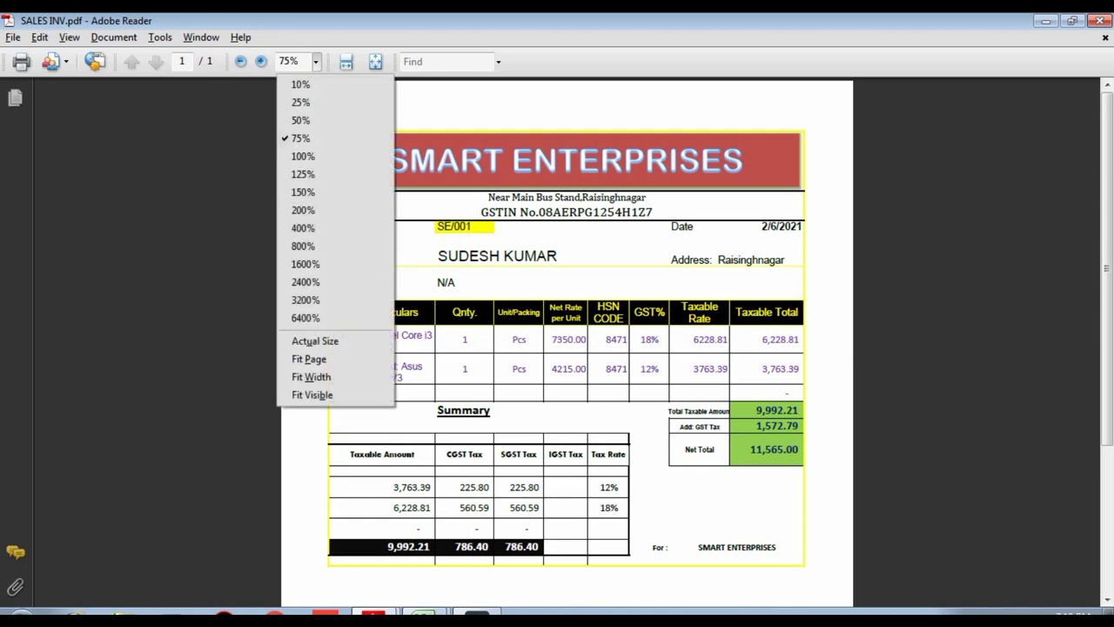
- Zoom the invoice PDF to 125% to read its item and GST tables, then return to DAY BOOK cell B18
left_click(303, 174)
scroll(942, 383, "down", 6)
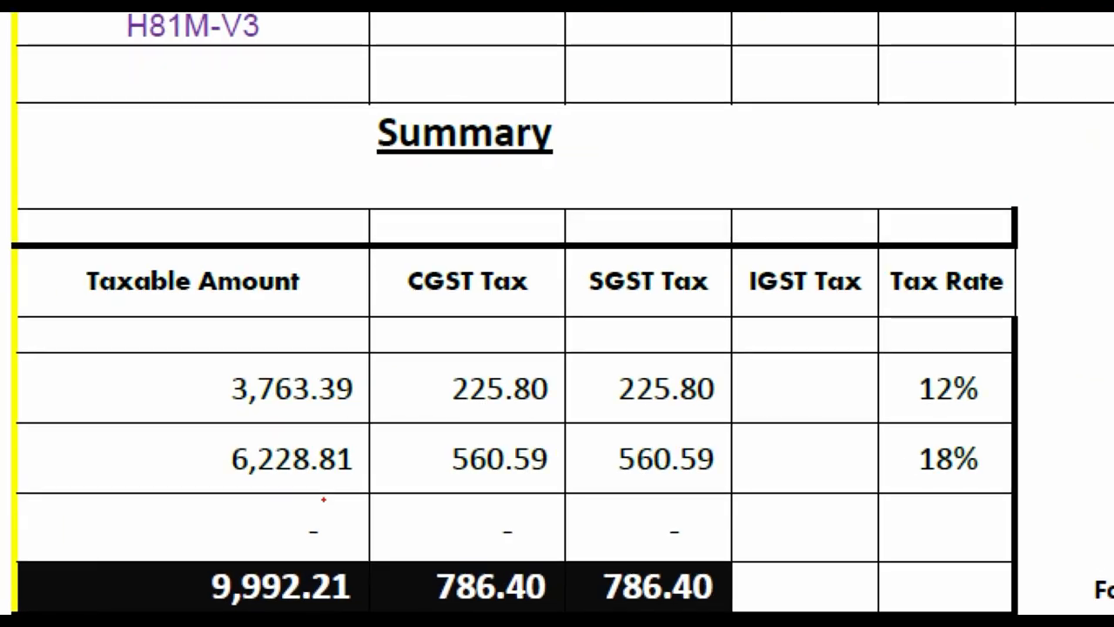
left_click_drag(159, 418, 367, 486)
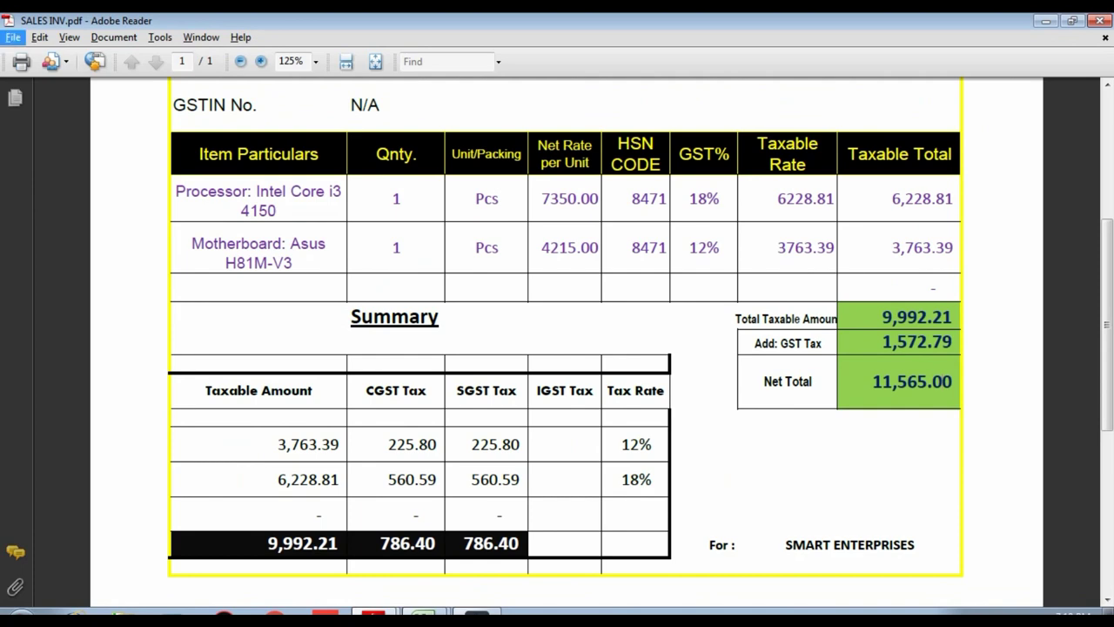
key("alt+Tab")
left_click(277, 524)
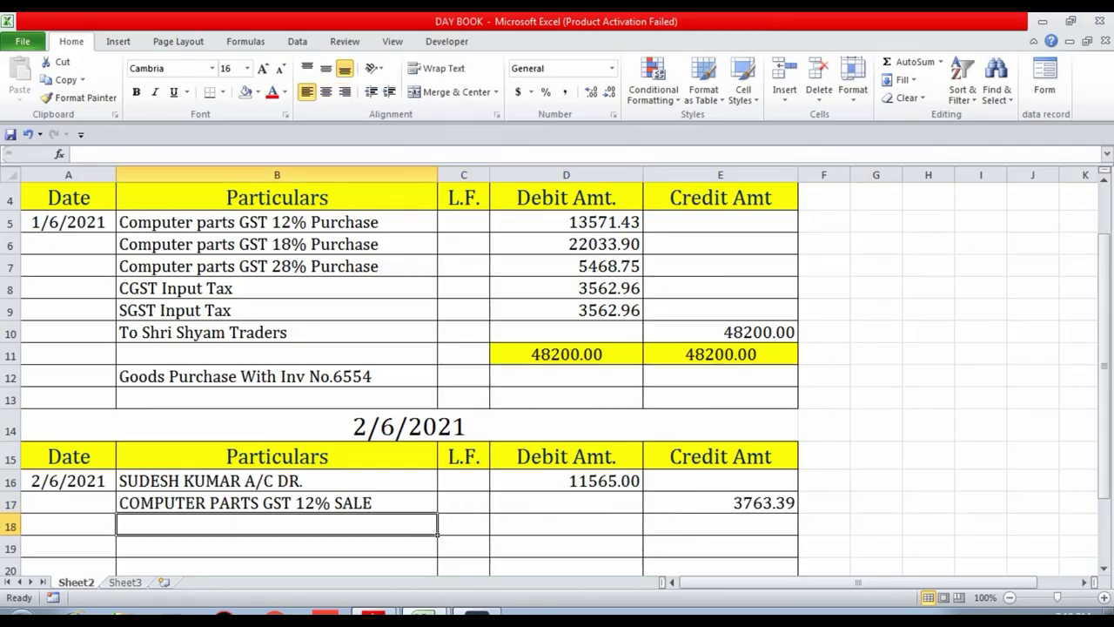
- Copy the 12% sale line into B18, change it to COMPUTER PARTS GST 18% SALE, and credit 6228.81
key("ctrl+d")
key("F2")
key("Left")
key("Left")
key("Left")
key("Left")
key("Left")
key("Left")
key("Left")
key("Left")
key("Right")
key("Delete")
type("8")
key("Return")
key("Up")
key("Right")
key("Right")
key("Right")
key("alt+Tab")
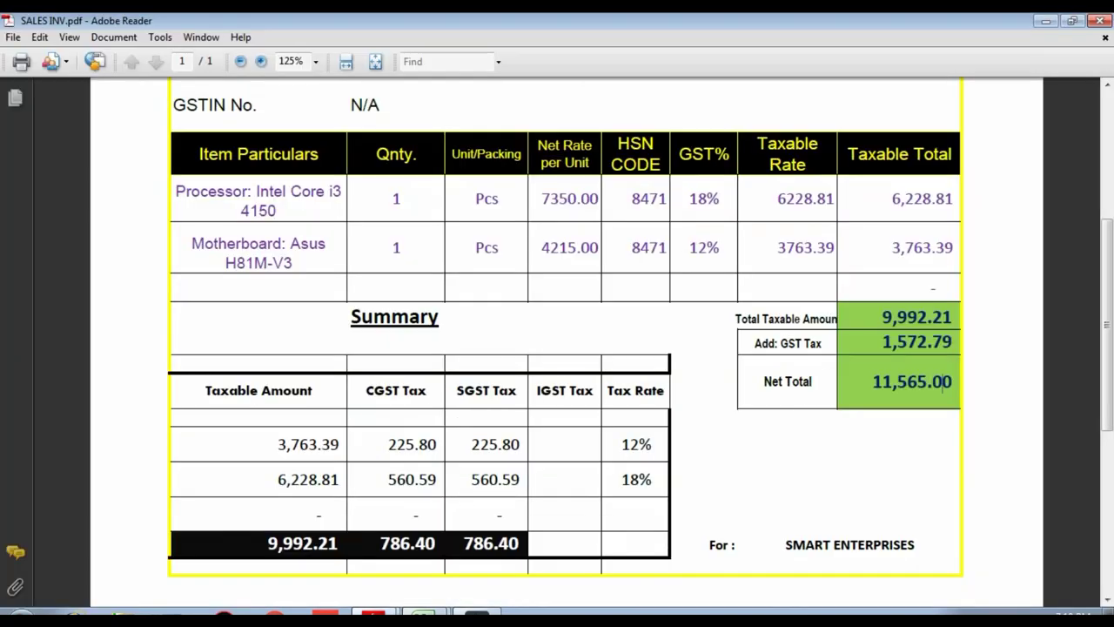
key("alt+Tab")
type("6228")
key("alt+Tab")
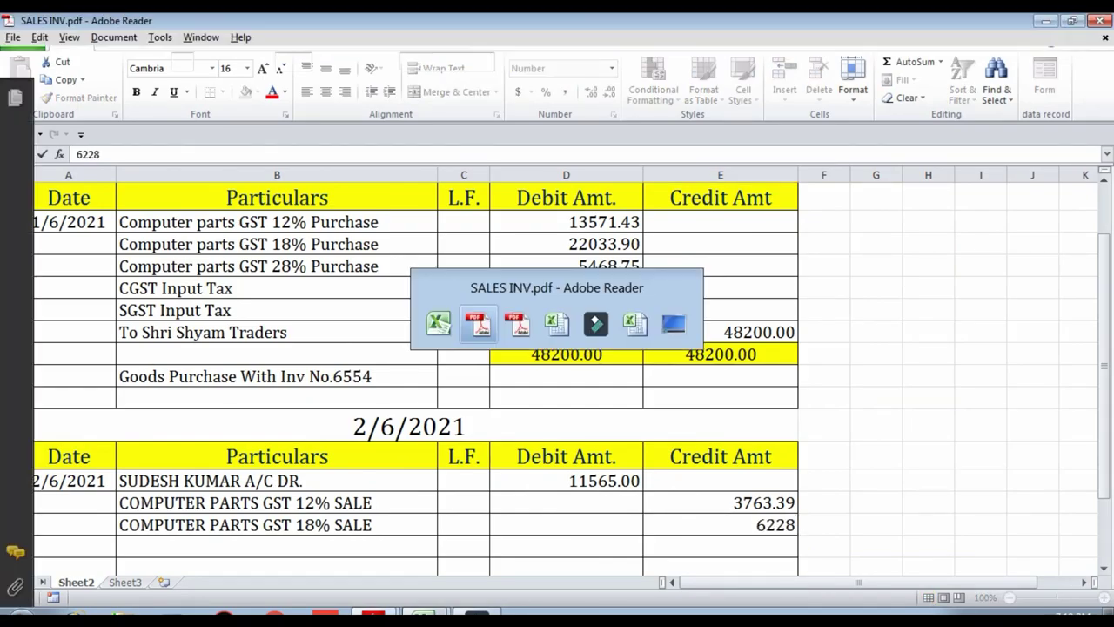
key("alt+Tab")
type(".81")
key("Return")
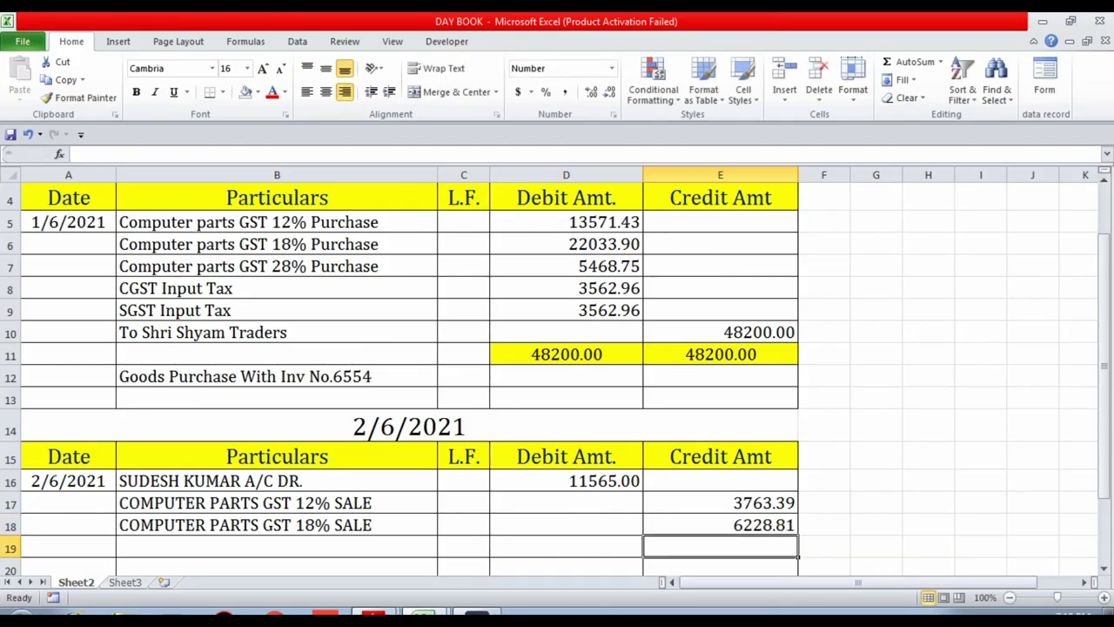
- Enter CGST TAX in B19 and SGST TAX in B20 as the entry's tax lines
scroll(557, 365, "down", 2)
left_click(277, 409)
key("alt+Tab")
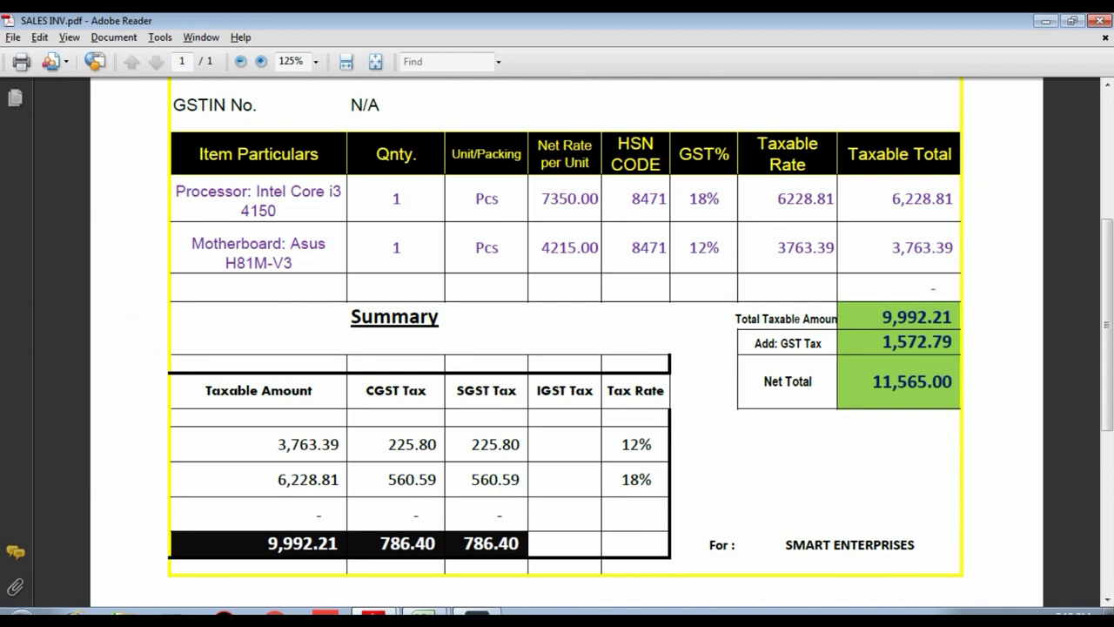
key("alt+Tab")
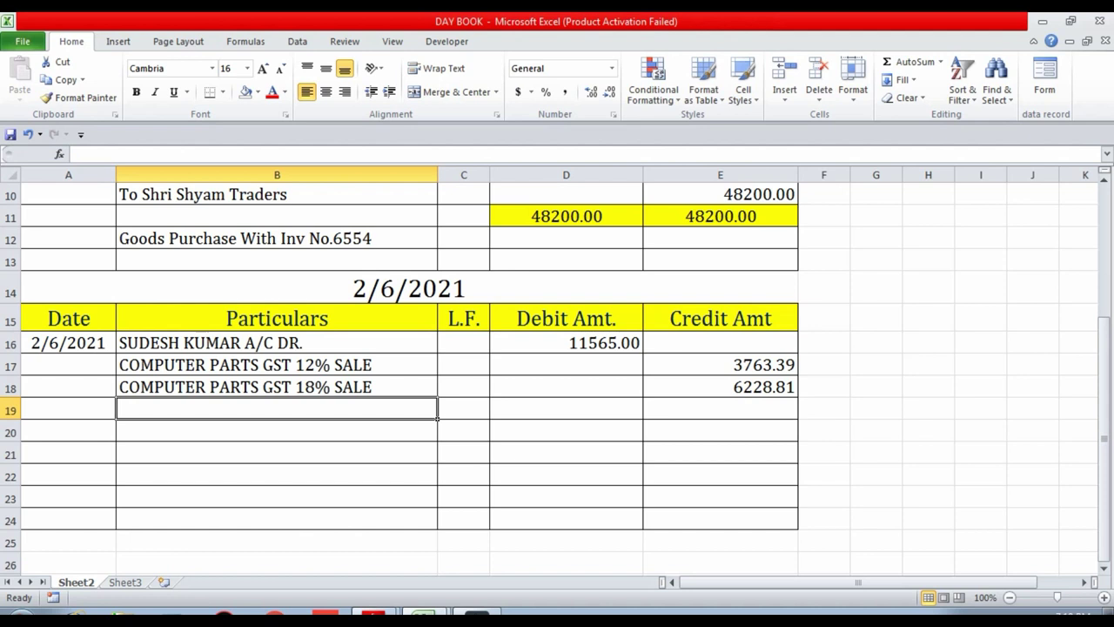
type("CGST TY")
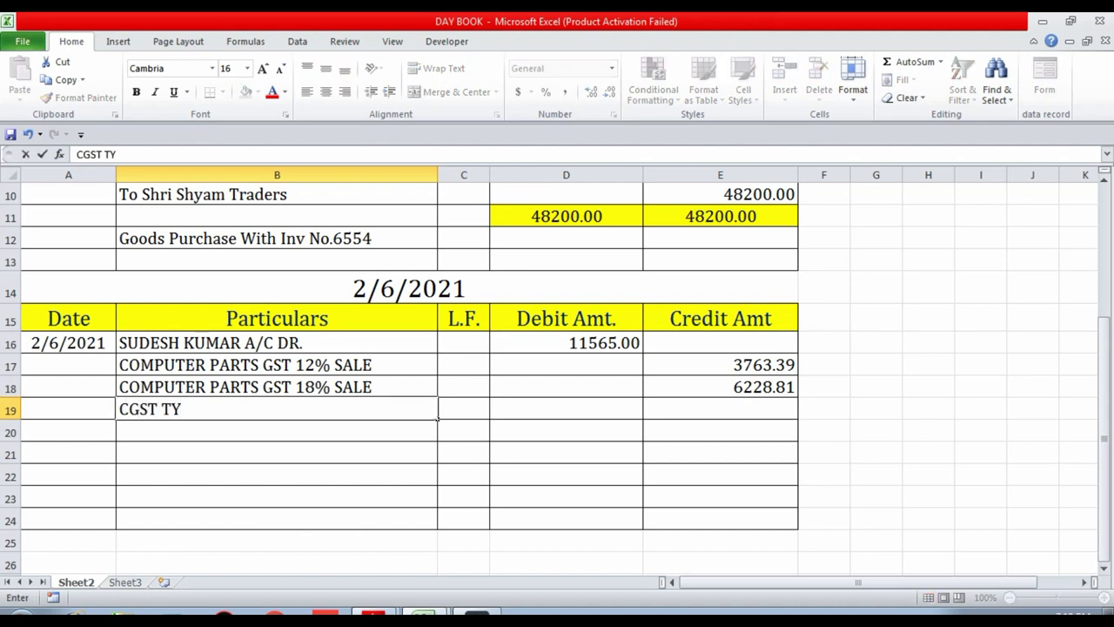
key("BackSpace")
type("AX")
key("Return")
type("SGS")
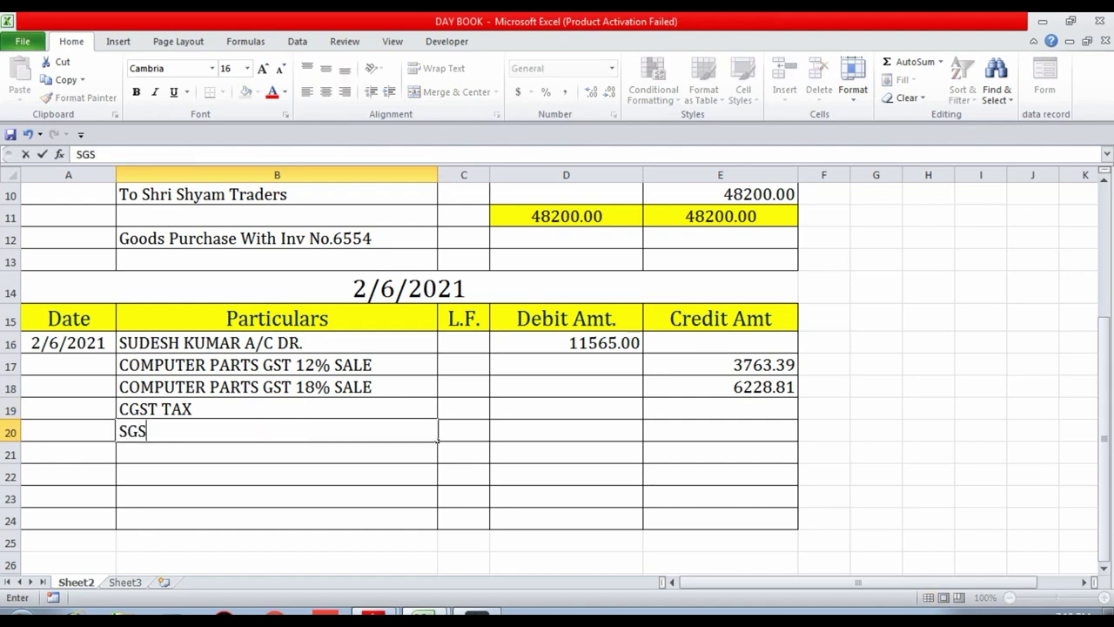
type("T TAX")
key("Return")
- Credit 786.40 each to CGST TAX (E19) and SGST TAX (E20)
key("Up")
key("Up")
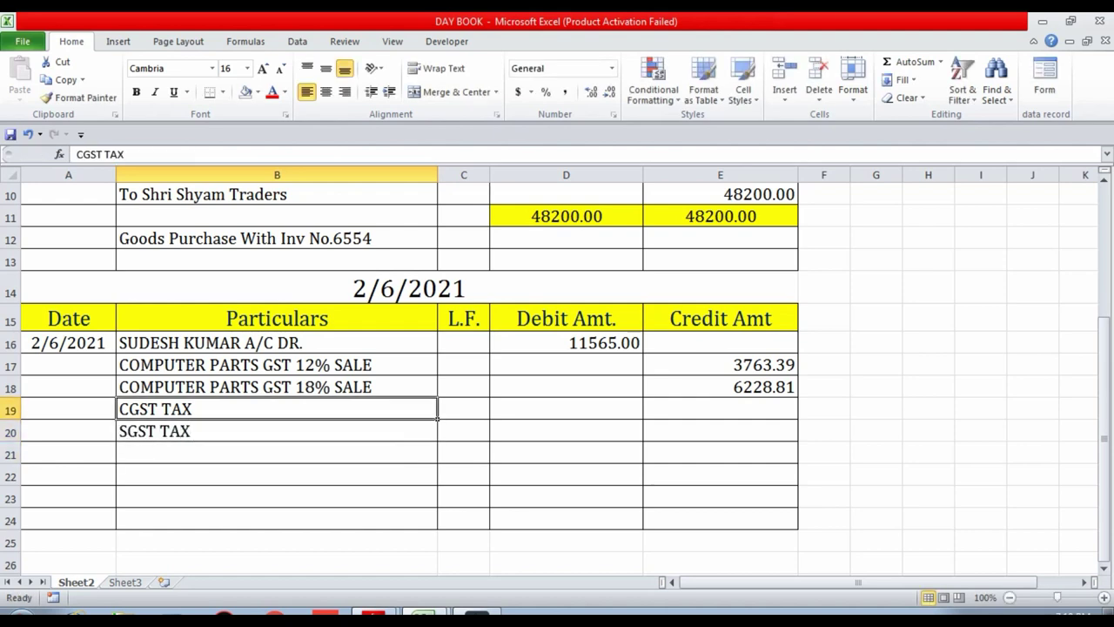
key("Right")
key("Right")
key("Right")
key("alt+Tab")
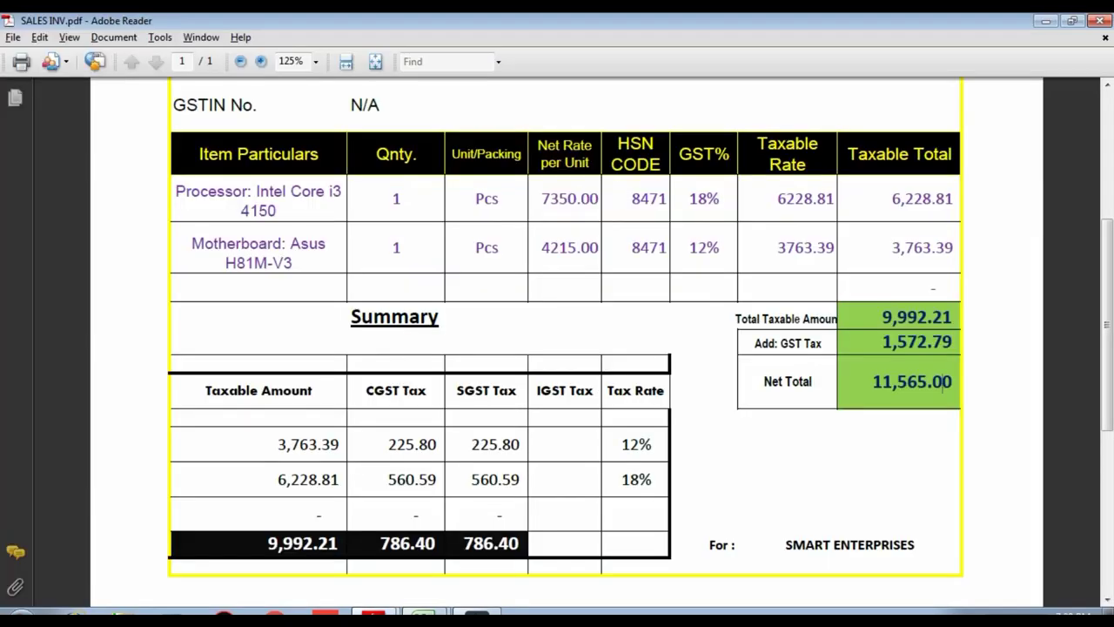
key("alt+Tab")
type("786.40")
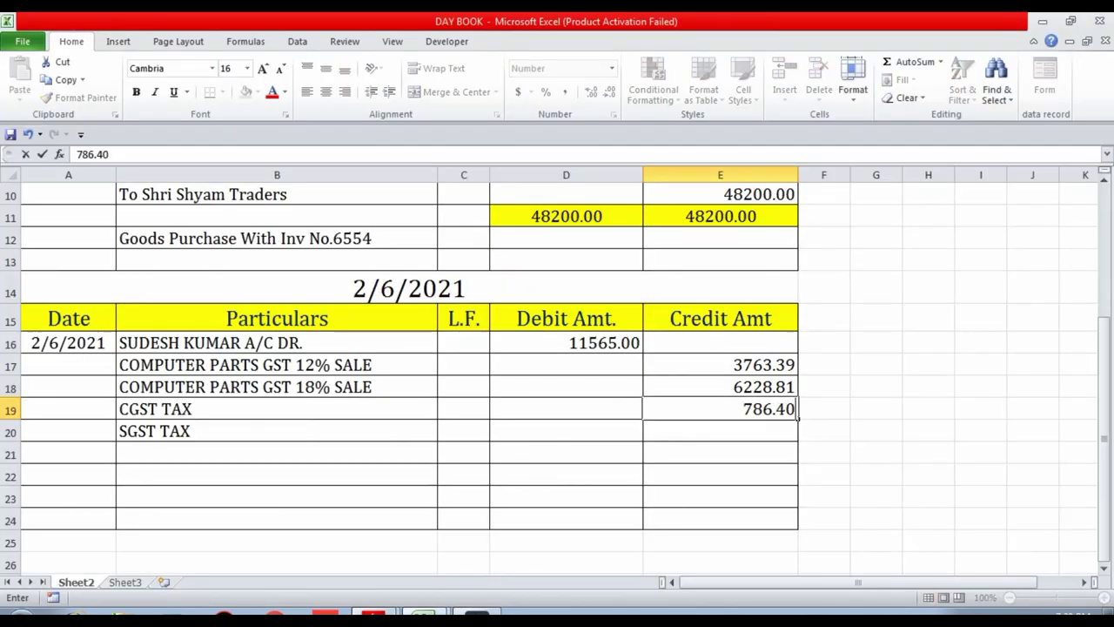
key("Return")
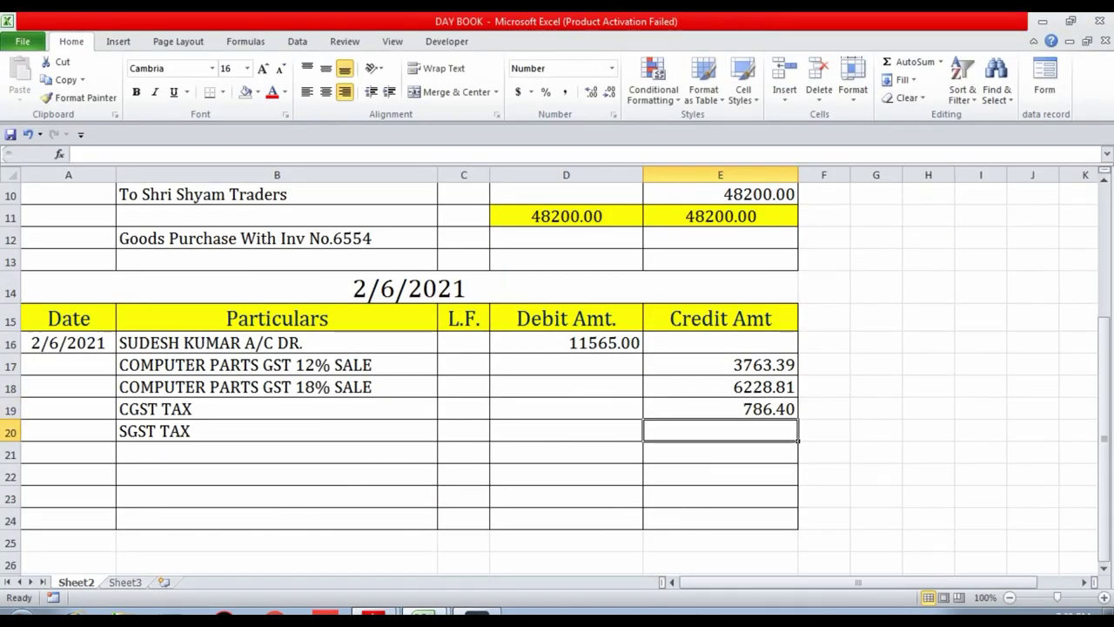
type("786.40")
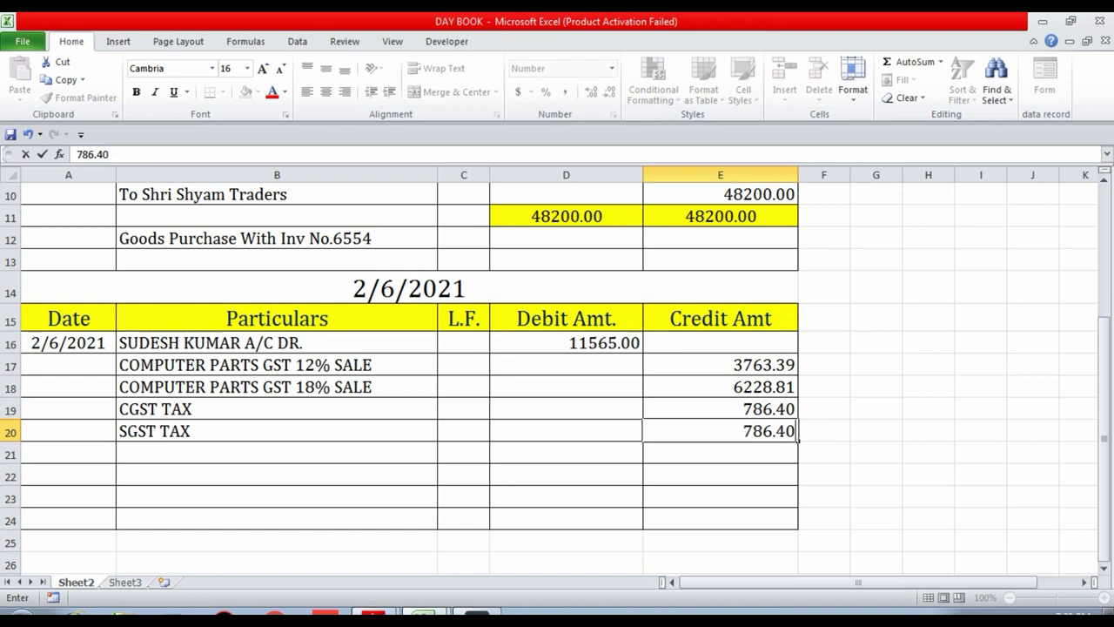
key("Return")
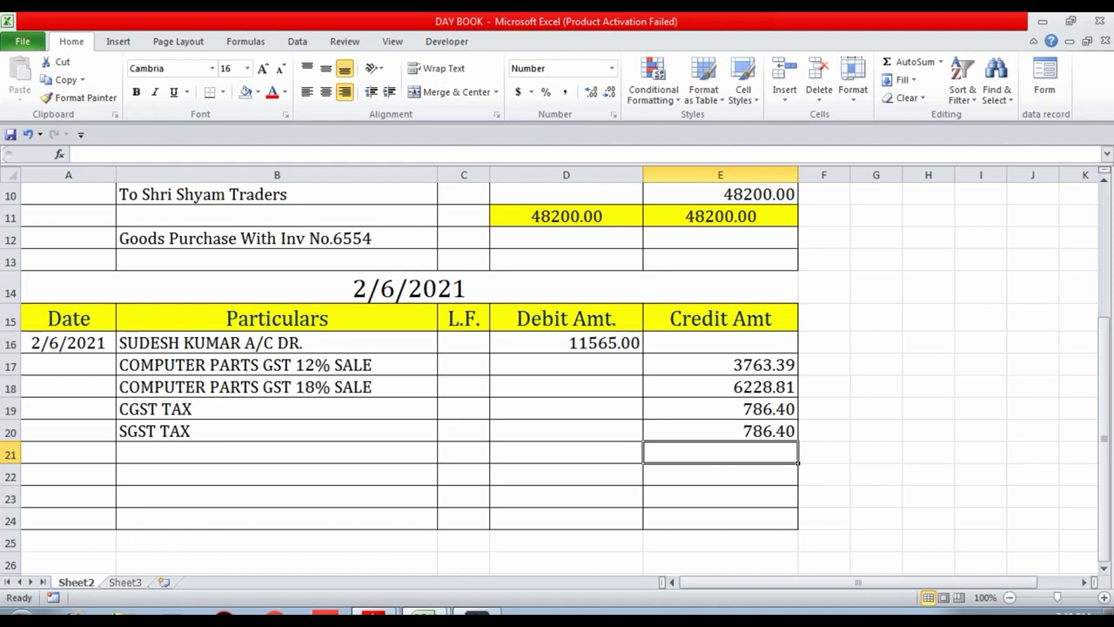
left_click(566, 474)
- AutoSum debit D16:D22 and credit E16:E22, giving matching 11565.00 totals
left_click_drag(566, 342, 566, 475)
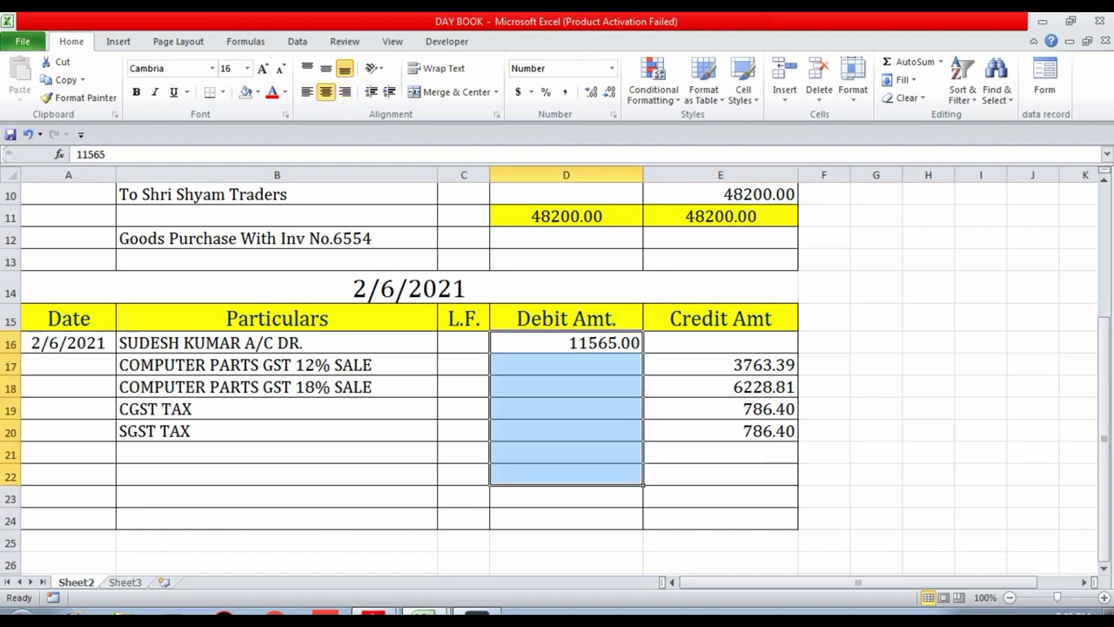
left_click(910, 61)
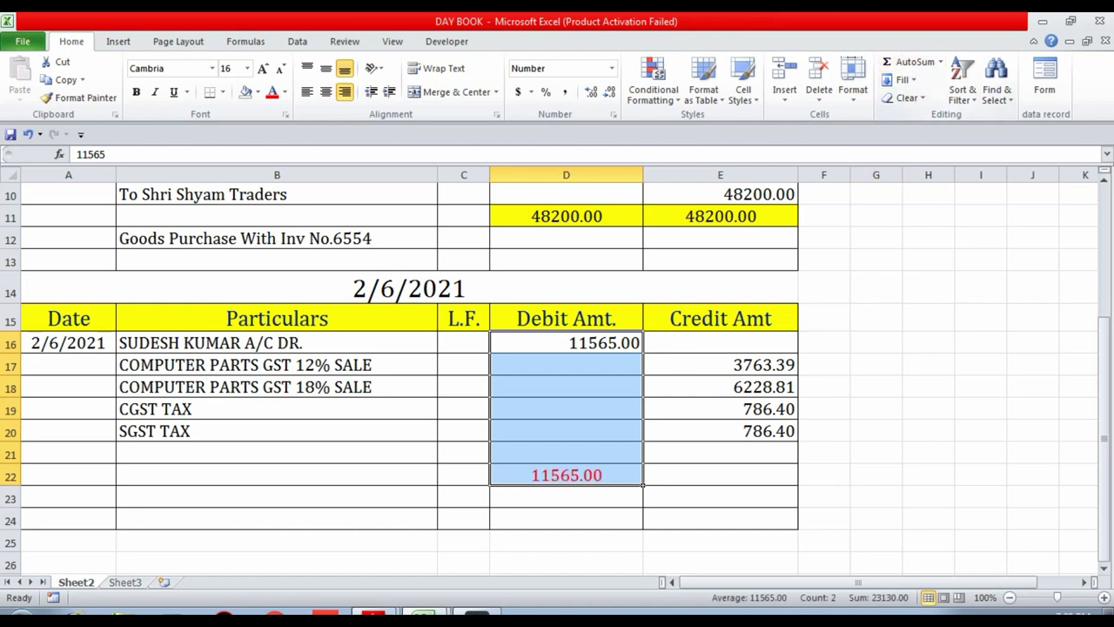
left_click_drag(720, 343, 719, 474)
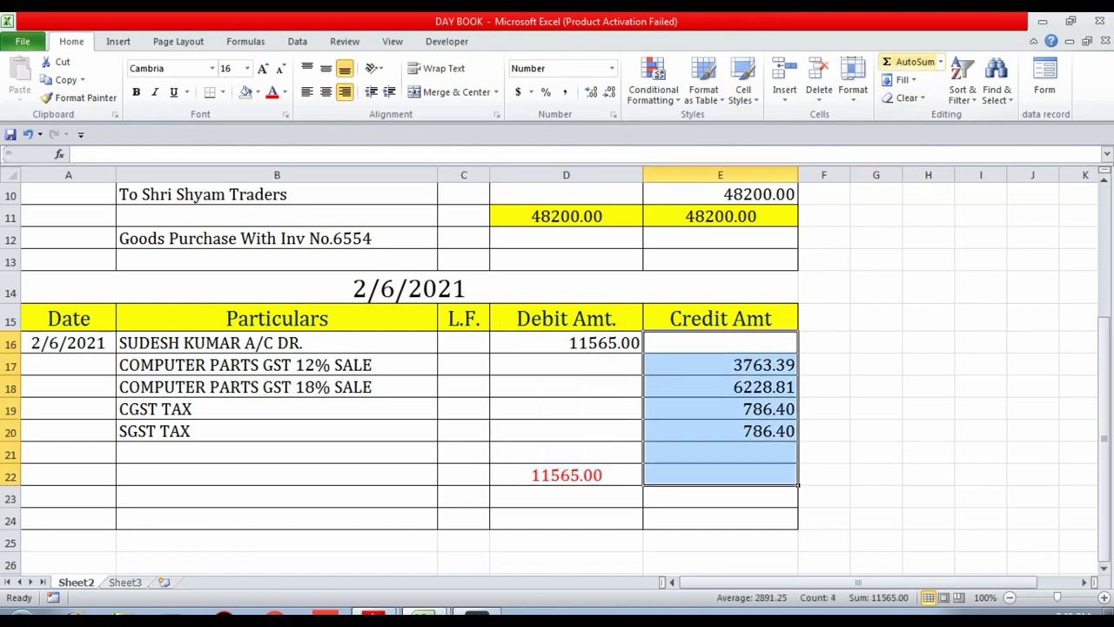
left_click(910, 62)
left_click(876, 430)
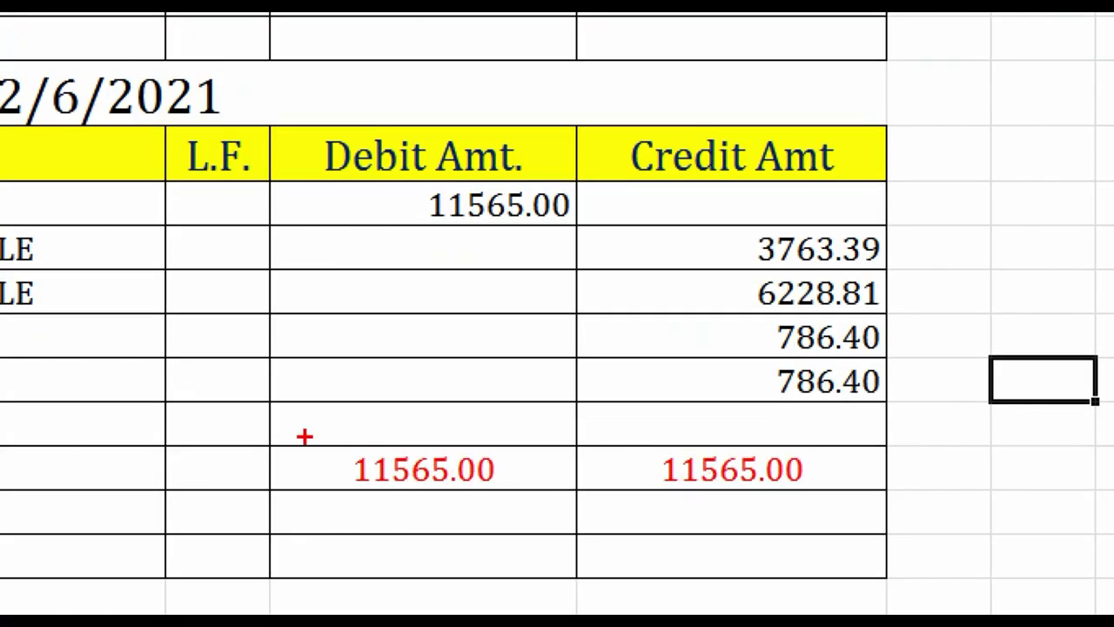
left_click_drag(507, 459, 570, 492)
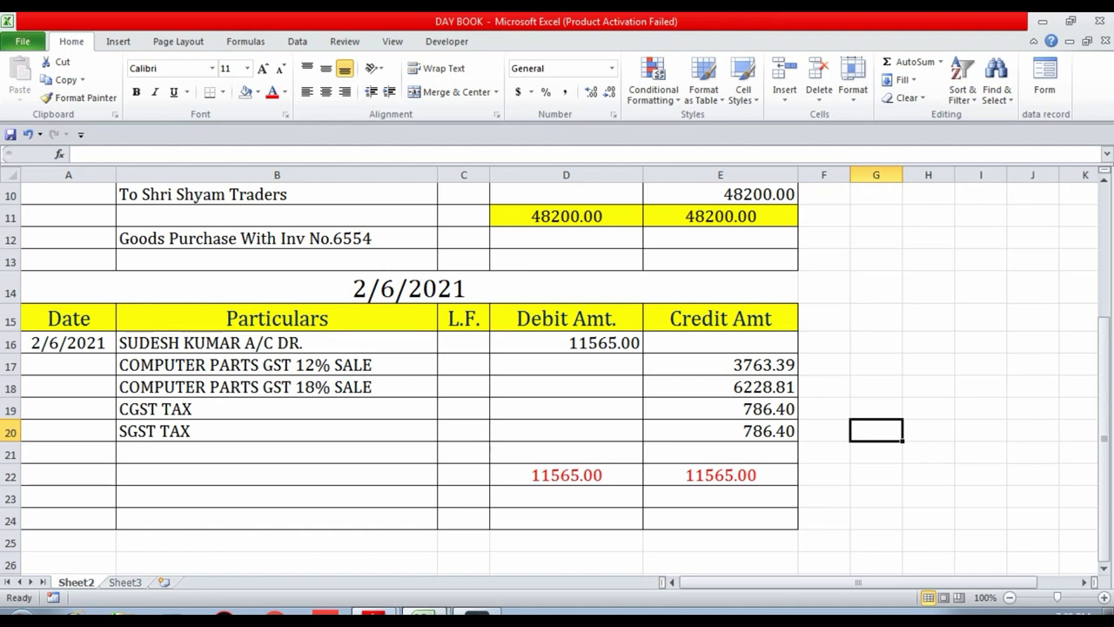
- Glance at the ledger workbook, then return to the DAY BOOK row below SGST TAX
mouse_move(424, 618)
left_click(418, 587)
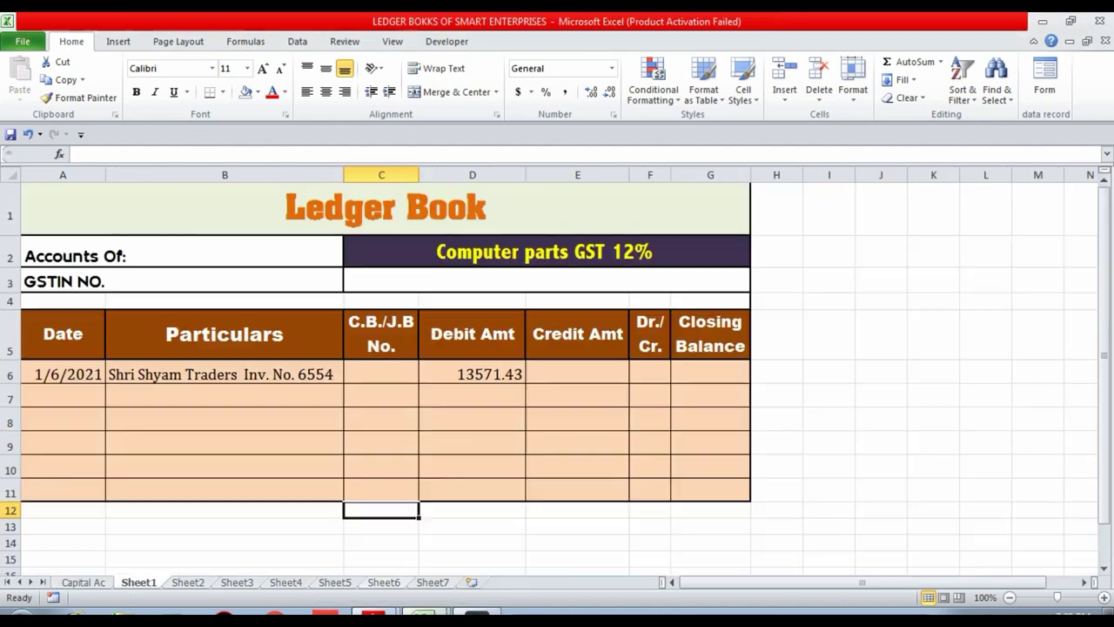
left_click(225, 466)
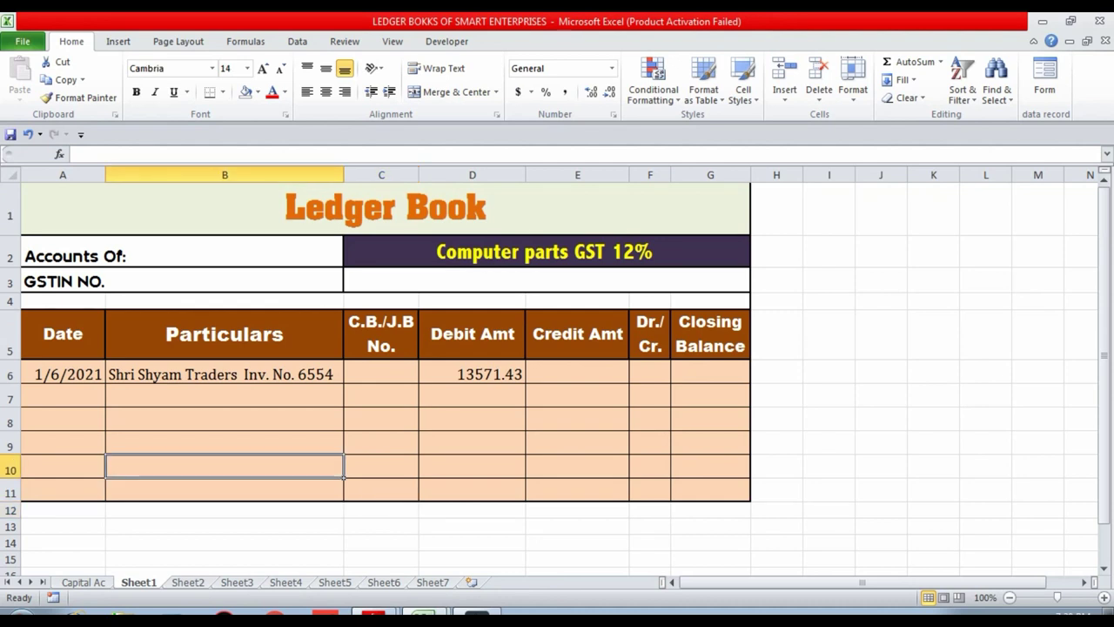
mouse_move(424, 618)
left_click(366, 559)
left_click(277, 452)
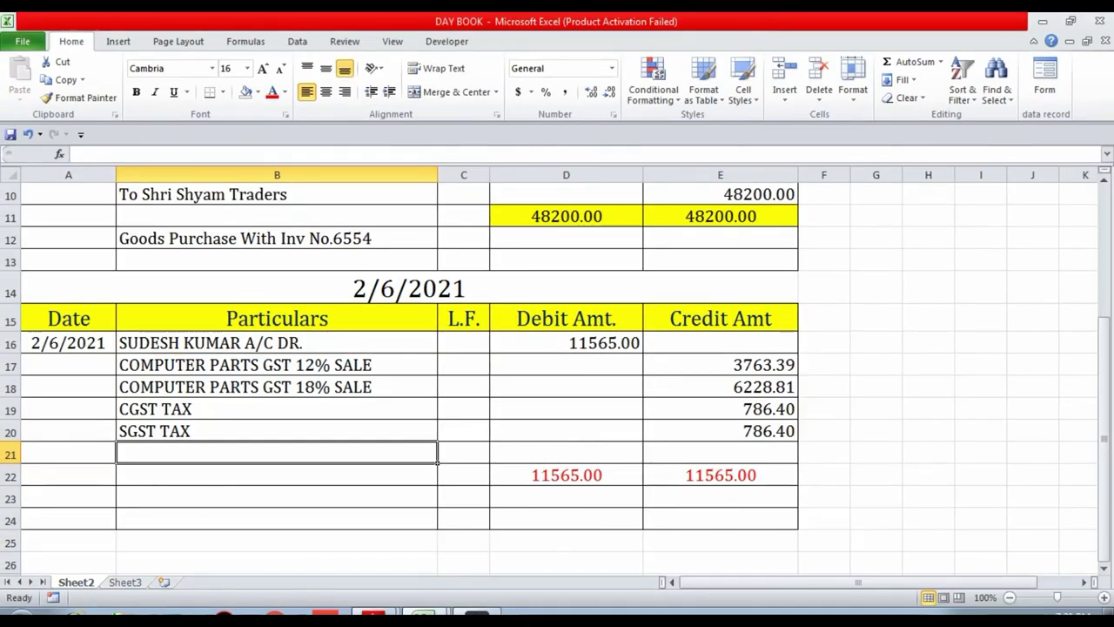
- In the customer's ledger sheet, enter 02/06/2021 as the first date, then return to DAY BOOK B22
mouse_move(424, 618)
left_click(418, 585)
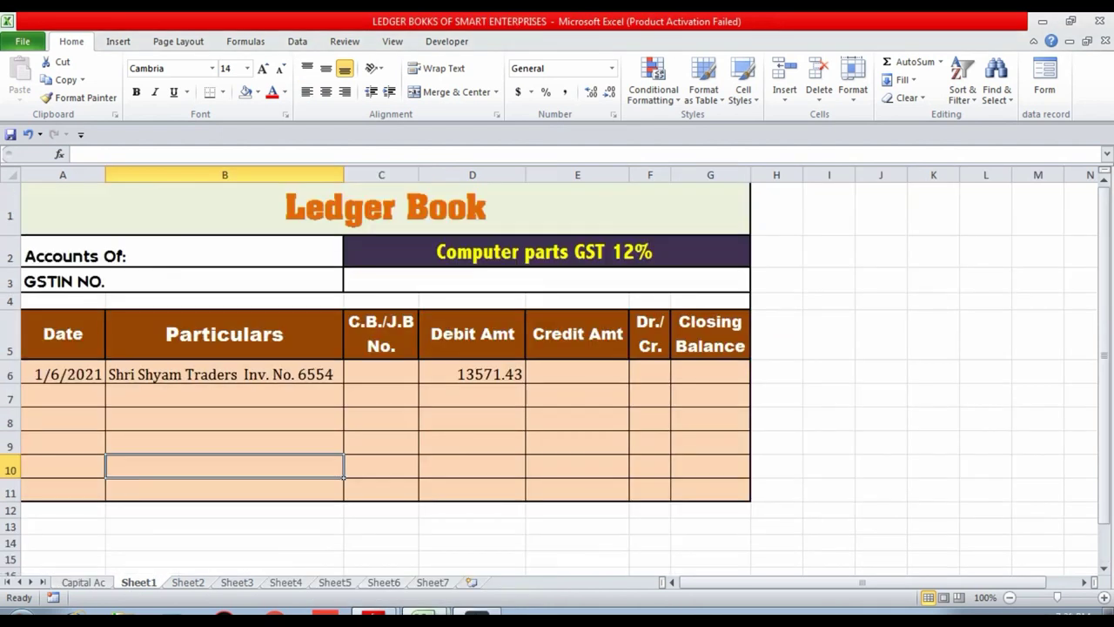
left_click(432, 581)
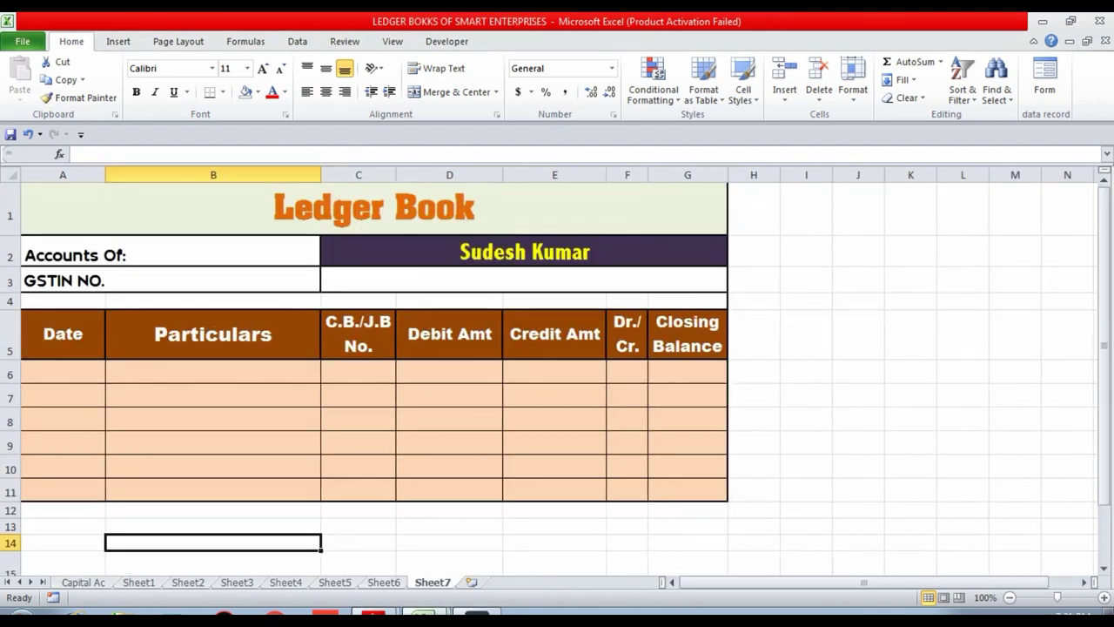
left_click(524, 251)
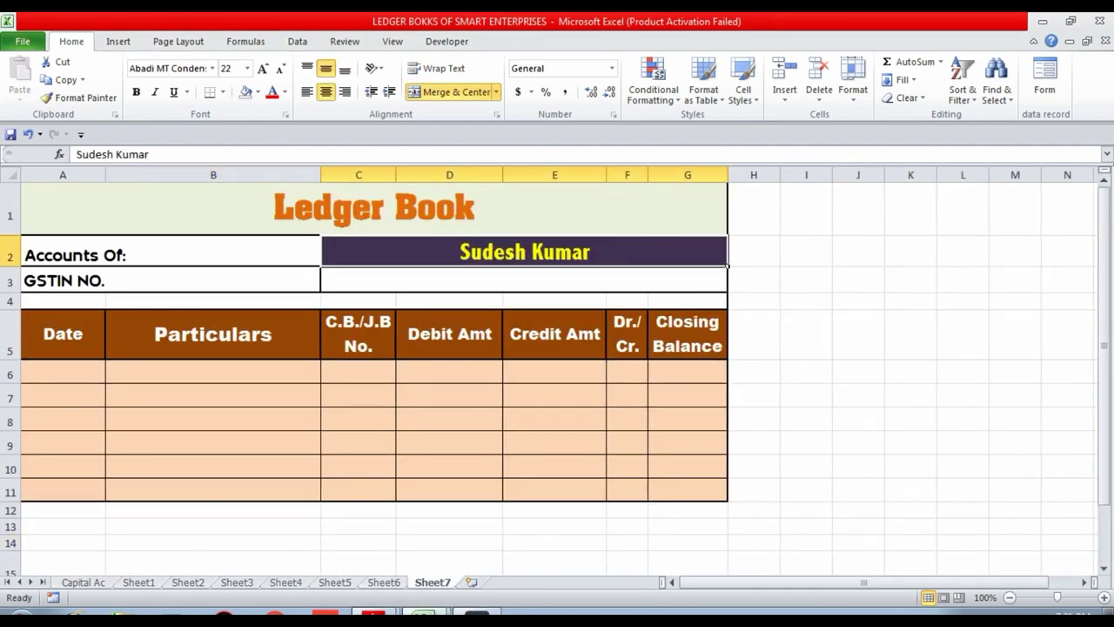
left_click(62, 370)
type("0")
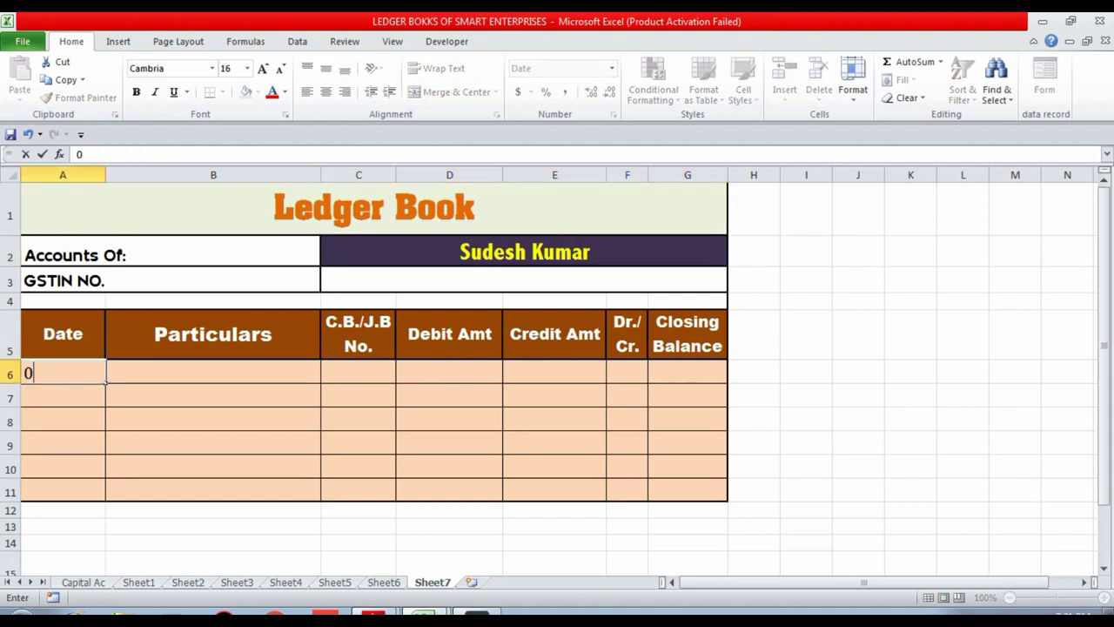
type("2/06/20")
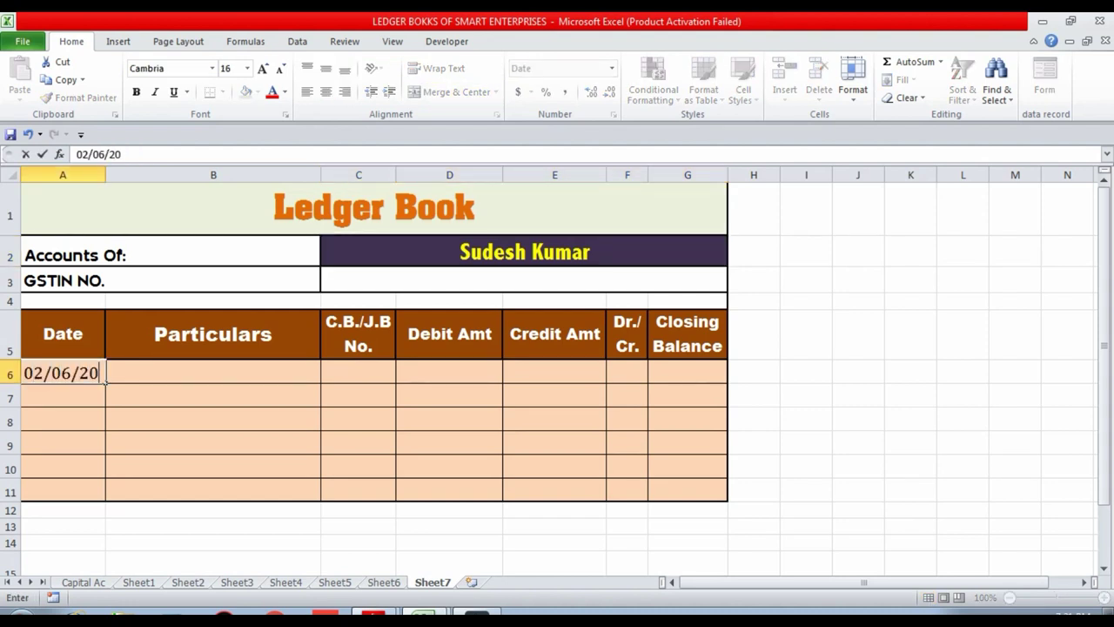
key("BackSpace")
type("1")
key("Return")
key("Up")
key("Right")
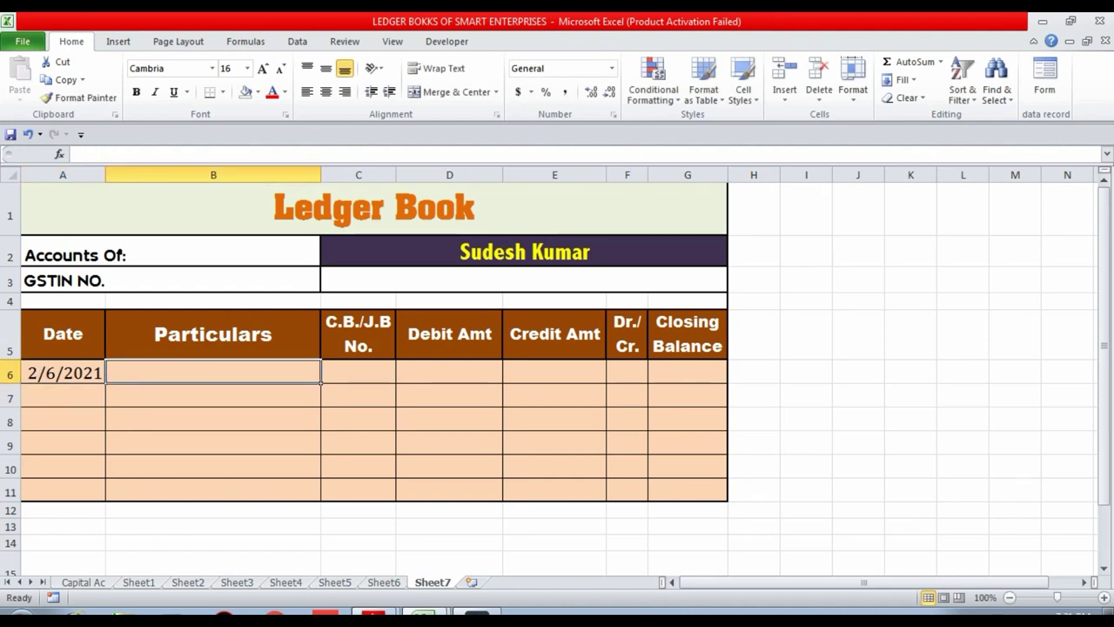
key("ctrl+Tab")
left_click(277, 474)
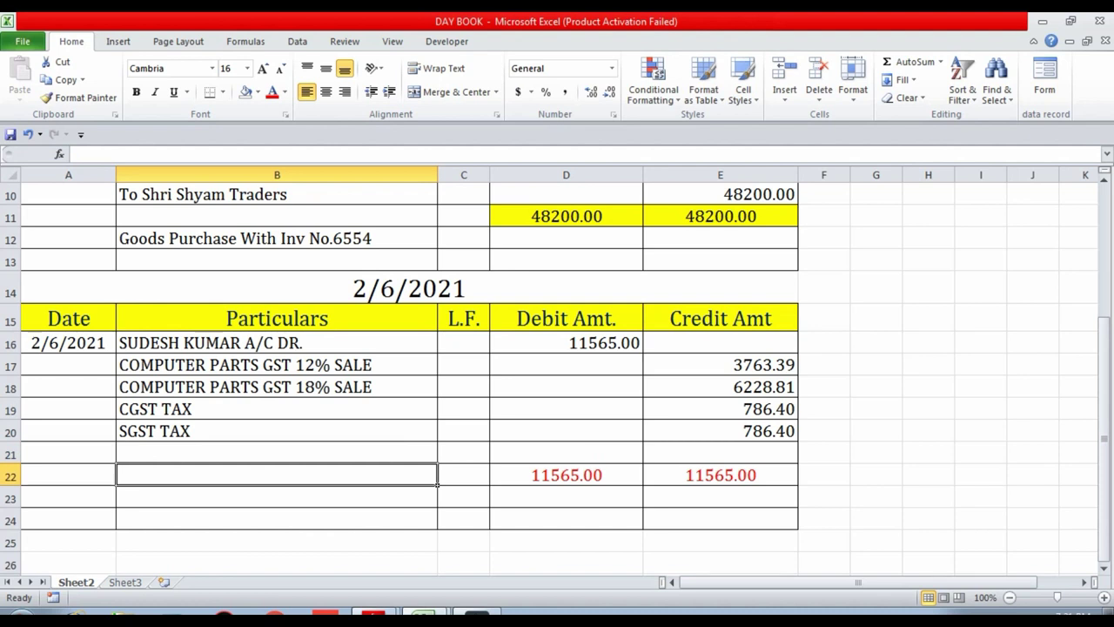
- Type the narration GOODS SALE WITH INV NO. SE/001 in B22
type("g")
key("BackSpace")
type("GOOD")
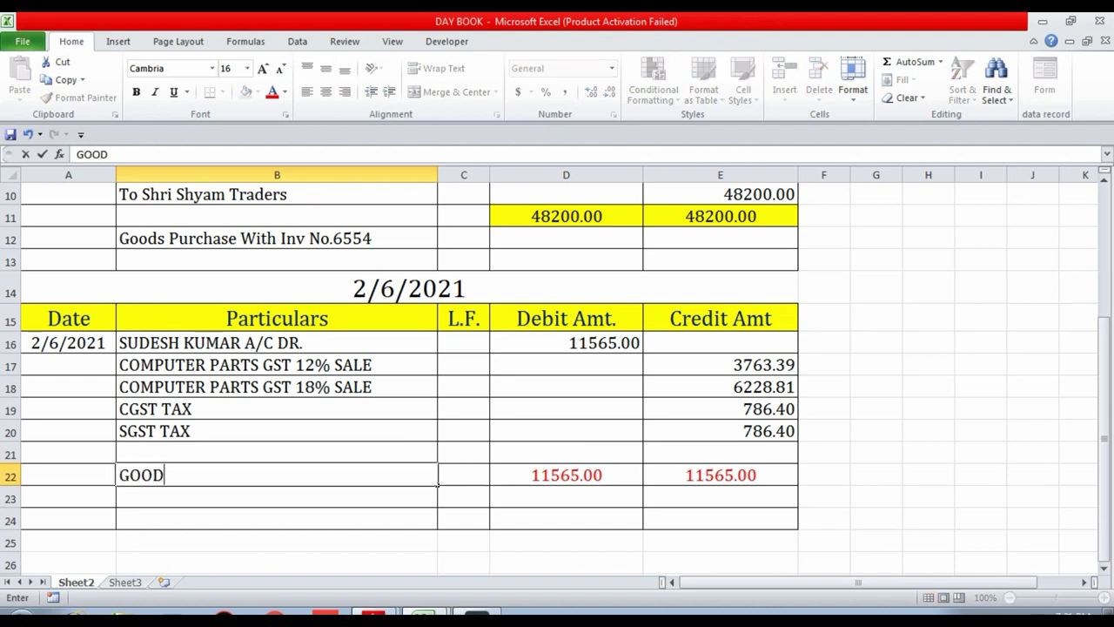
type("S SALE ")
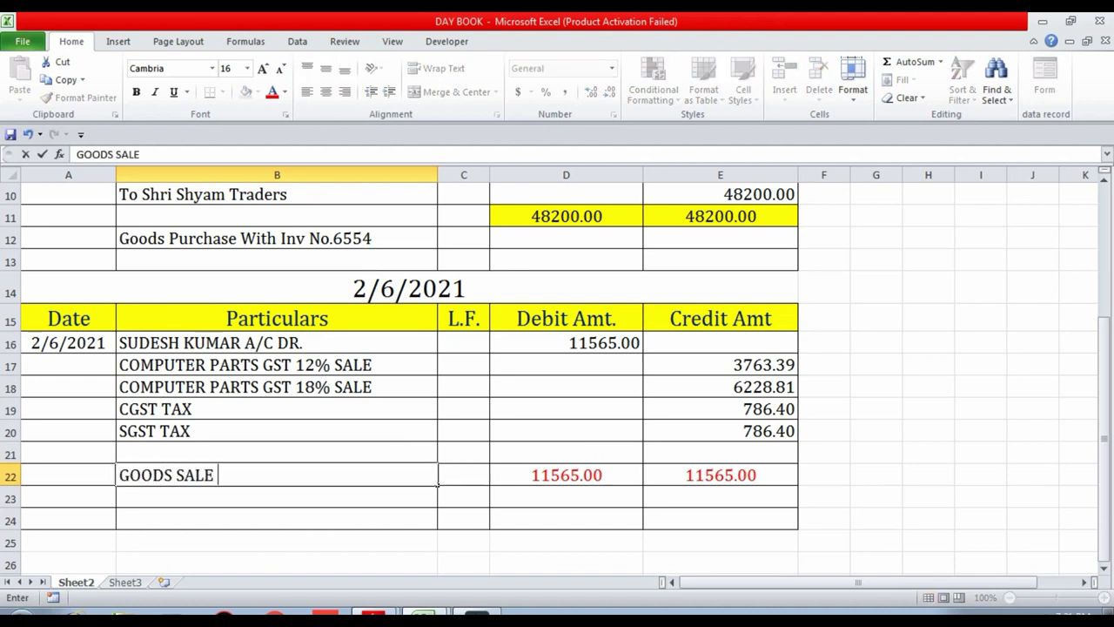
type("WITH INVO")
key("BackSpace")
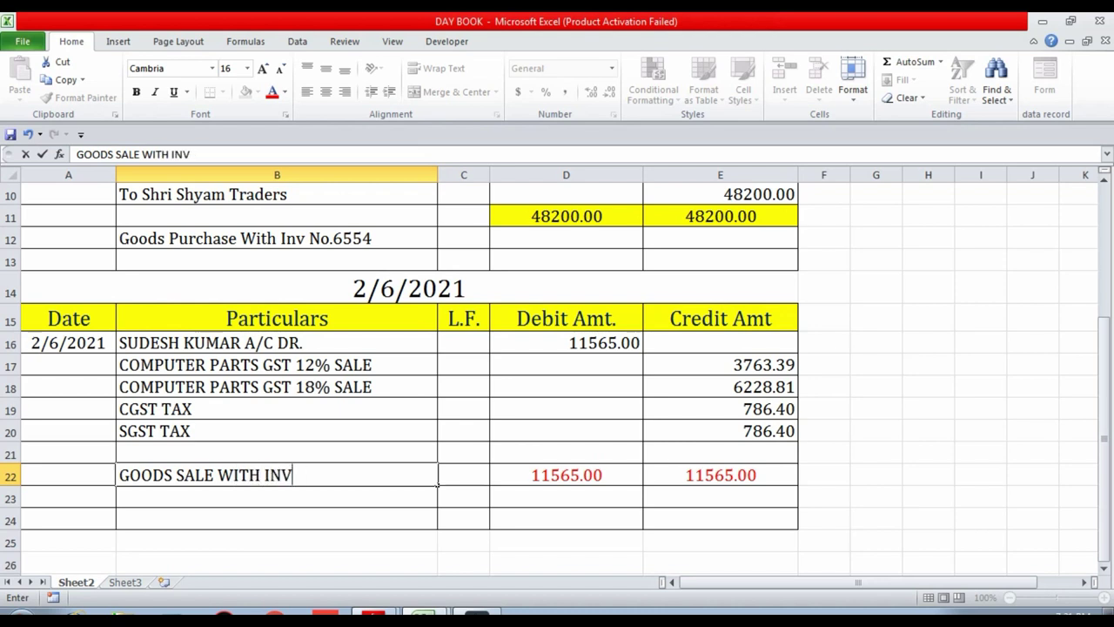
type("NO. SE/00")
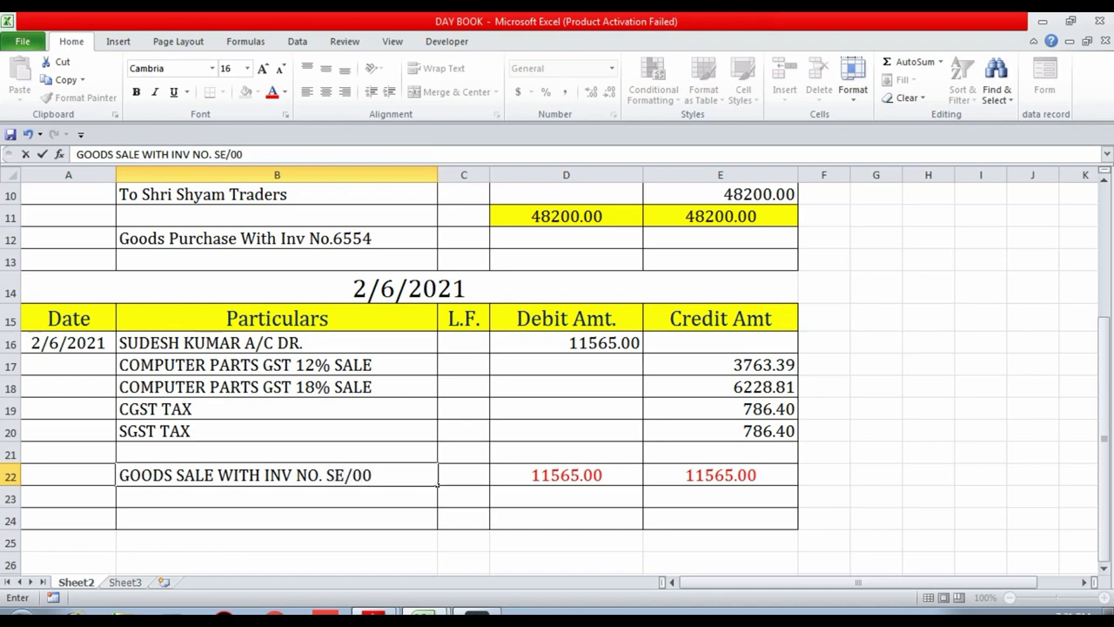
type("1")
key("Return")
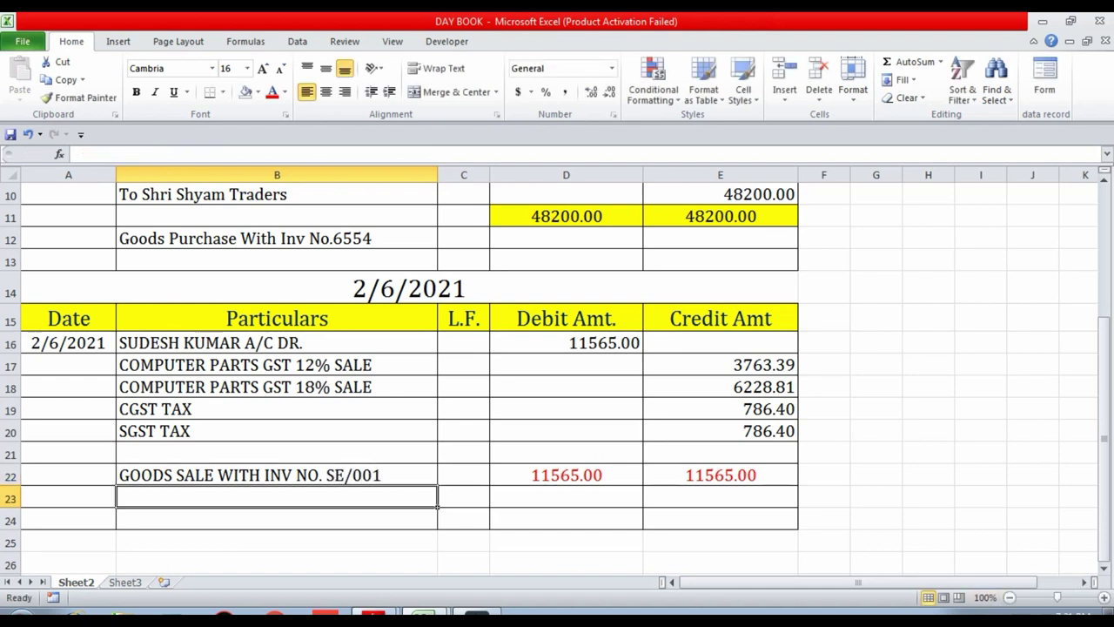
- Check invoice SE/001 in SALES INV.pdf, then return to the customer's ledger workbook
left_click(373, 619)
left_click(370, 586)
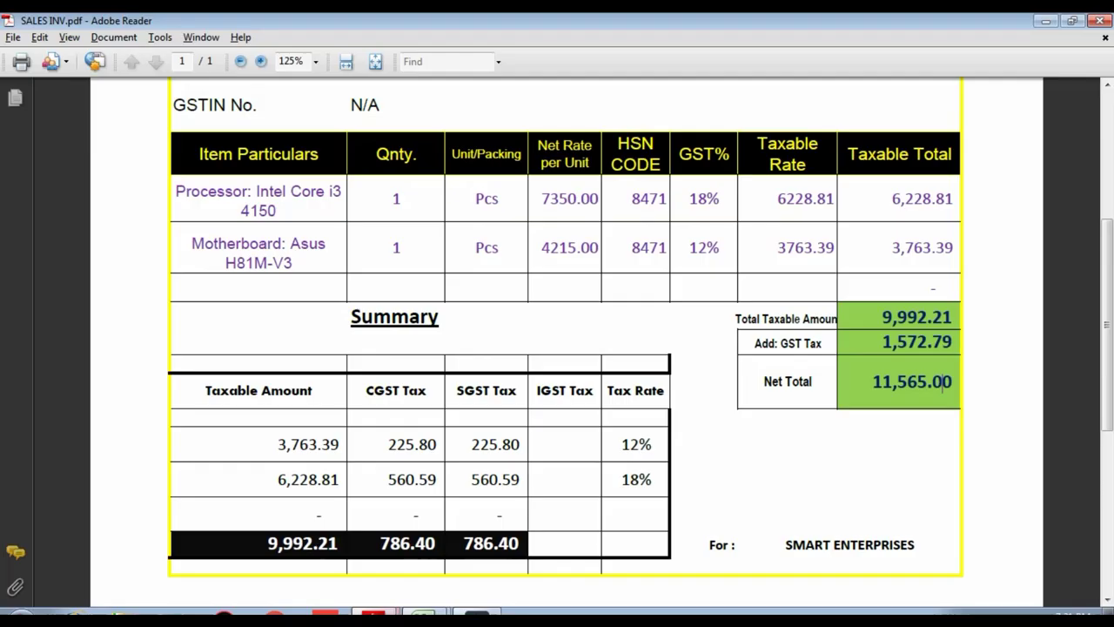
scroll(557, 348, "up", 5)
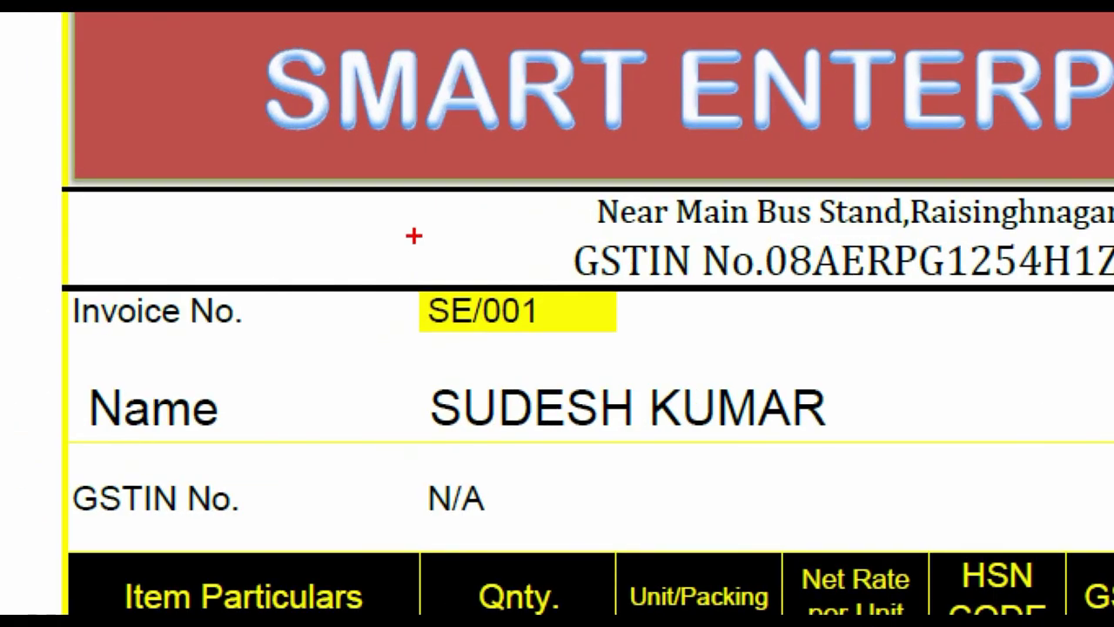
left_click_drag(322, 274, 387, 334)
left_click_drag(501, 360, 650, 384)
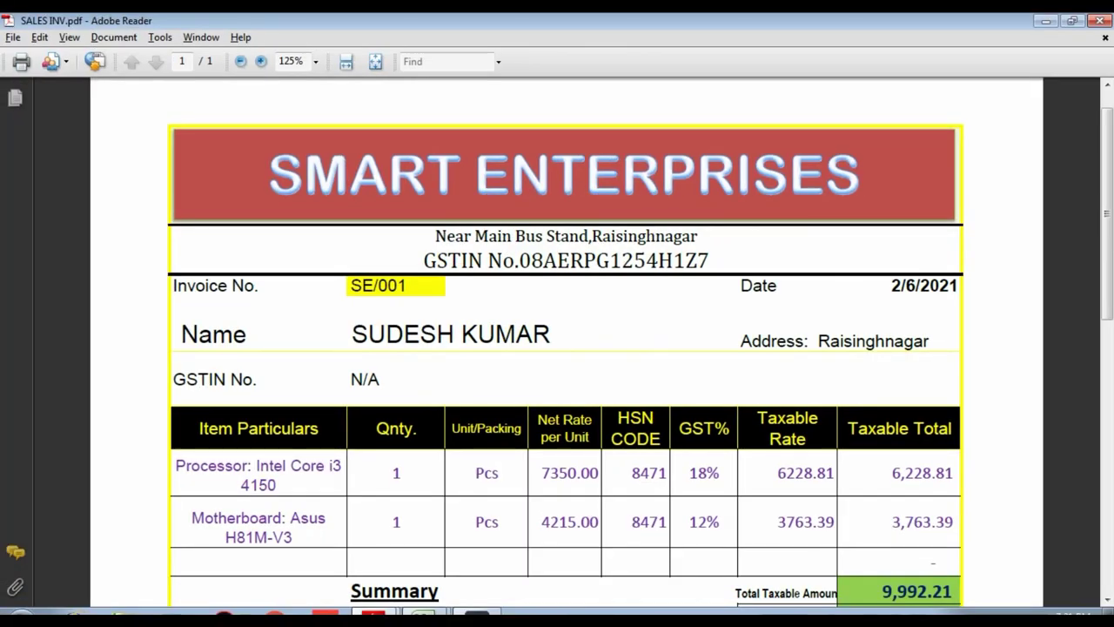
mouse_move(426, 616)
left_click(410, 584)
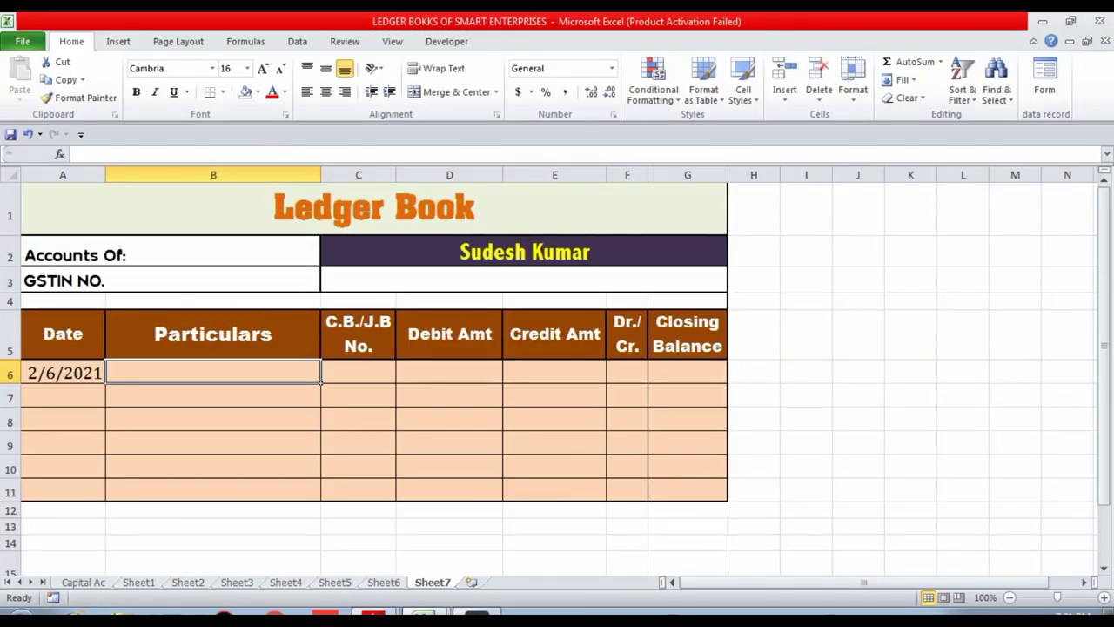
- Enter particulars Inv No. SE/001 with a debit of 11565 in the customer's ledger
type("Inv N")
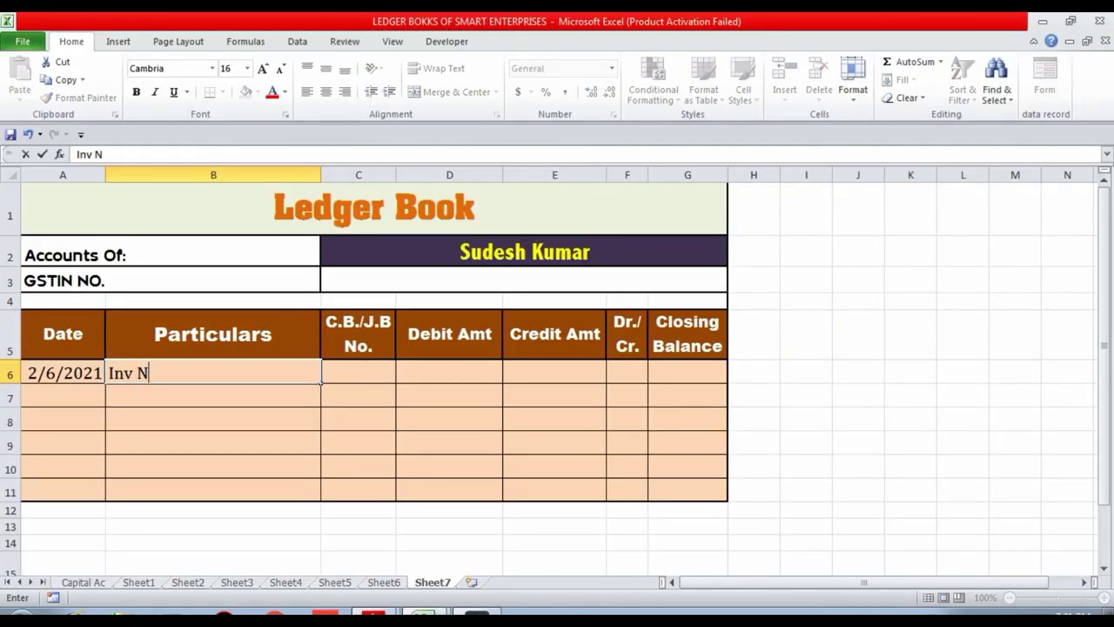
type("o. SE/001")
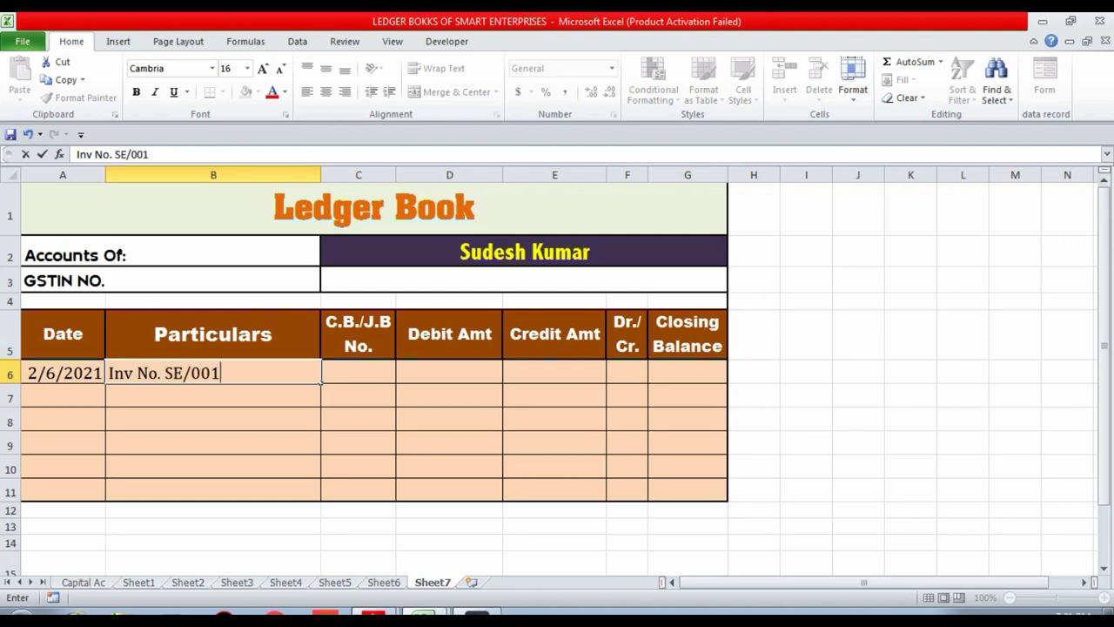
key("Return")
key("Up")
key("Right")
key("Right")
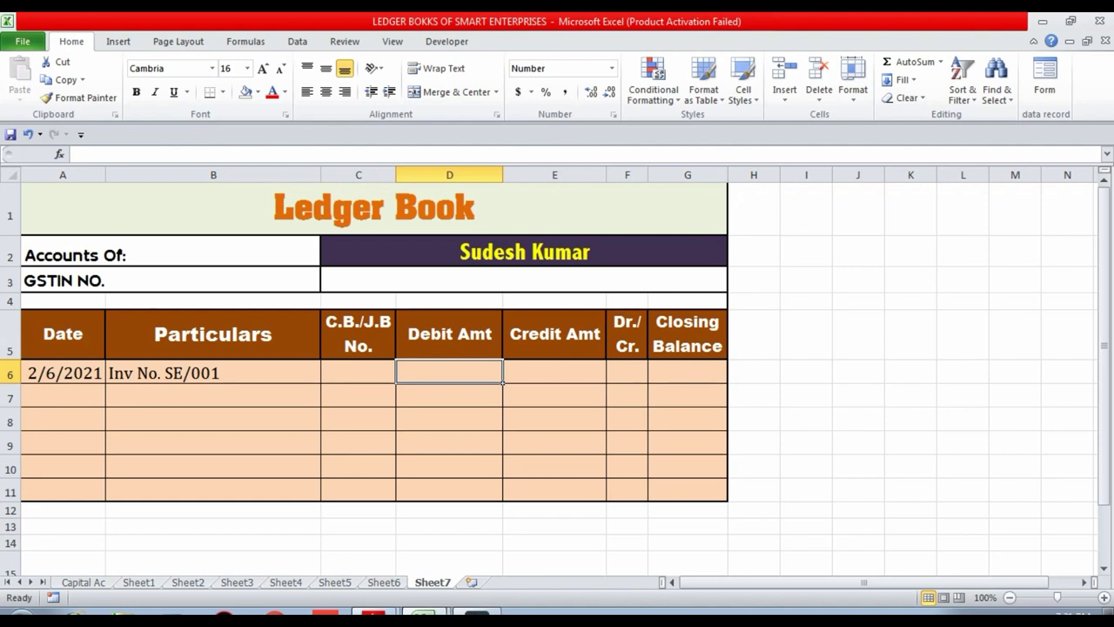
left_click(424, 618)
left_click(374, 557)
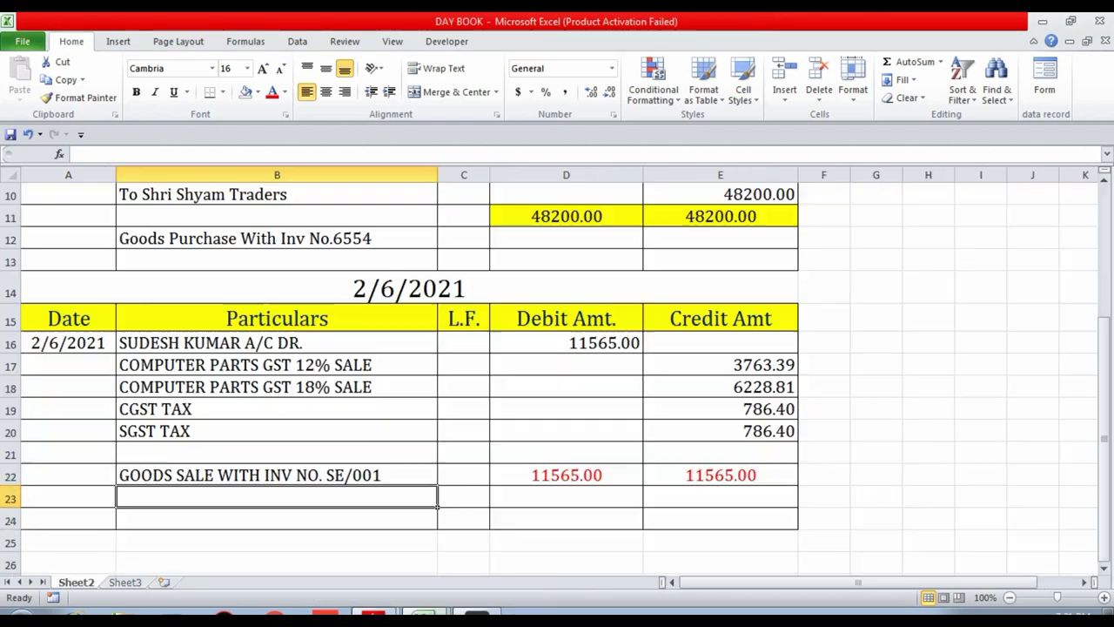
left_click(565, 343)
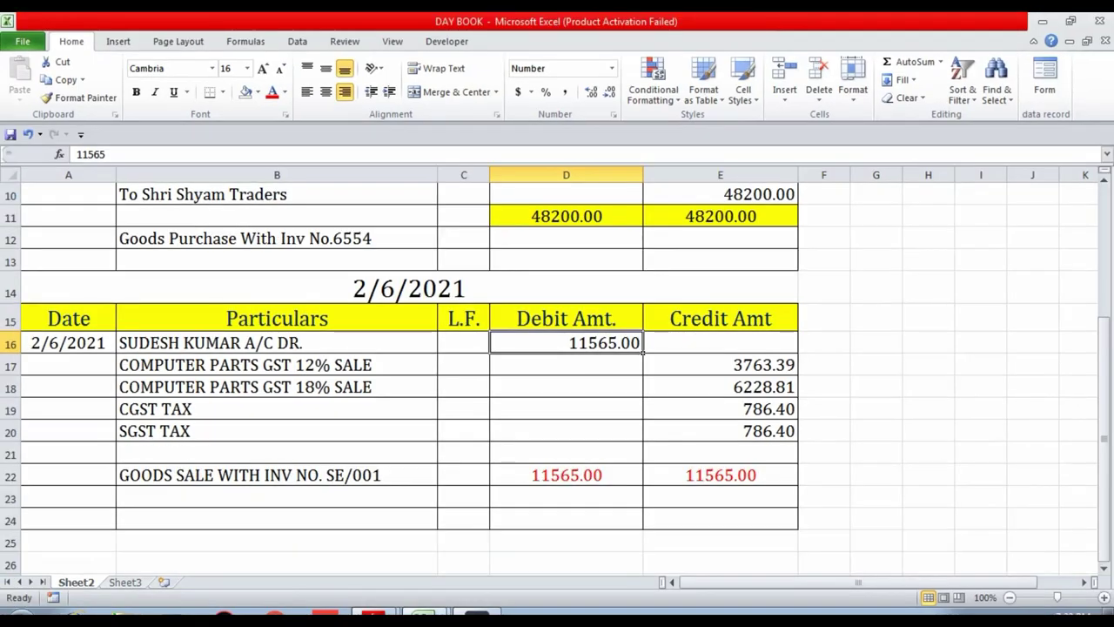
key("ctrl+Tab")
type("11565")
key("Return")
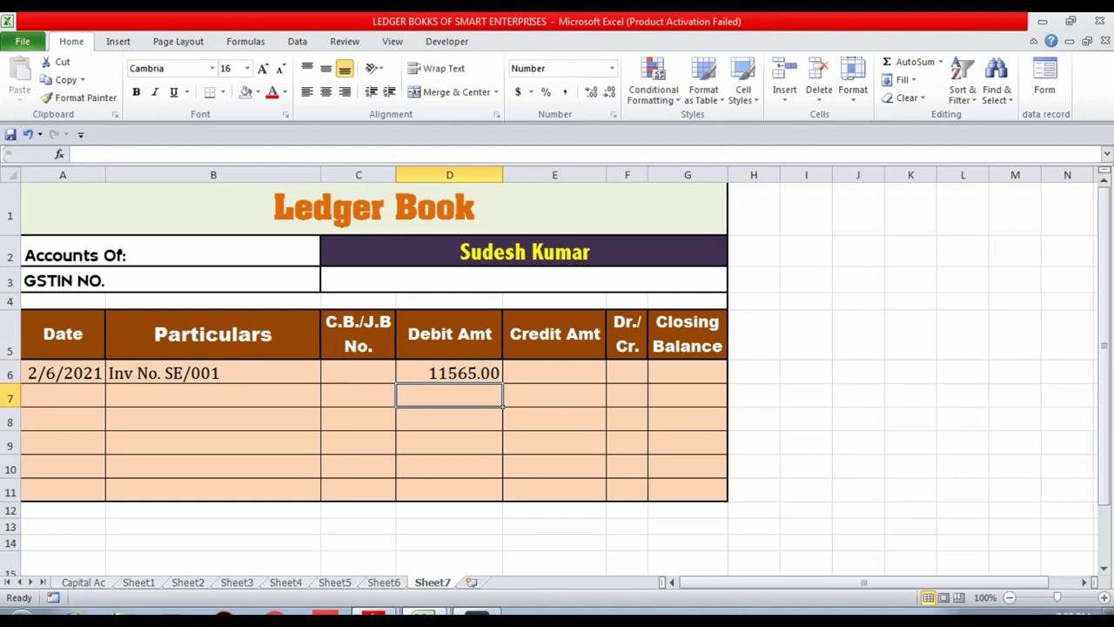
- Shade the day book's 11565.00 debit in D16 blue to mark it posted
mouse_move(423, 620)
left_click(348, 560)
left_click(565, 387)
left_click(566, 342)
left_click(259, 92)
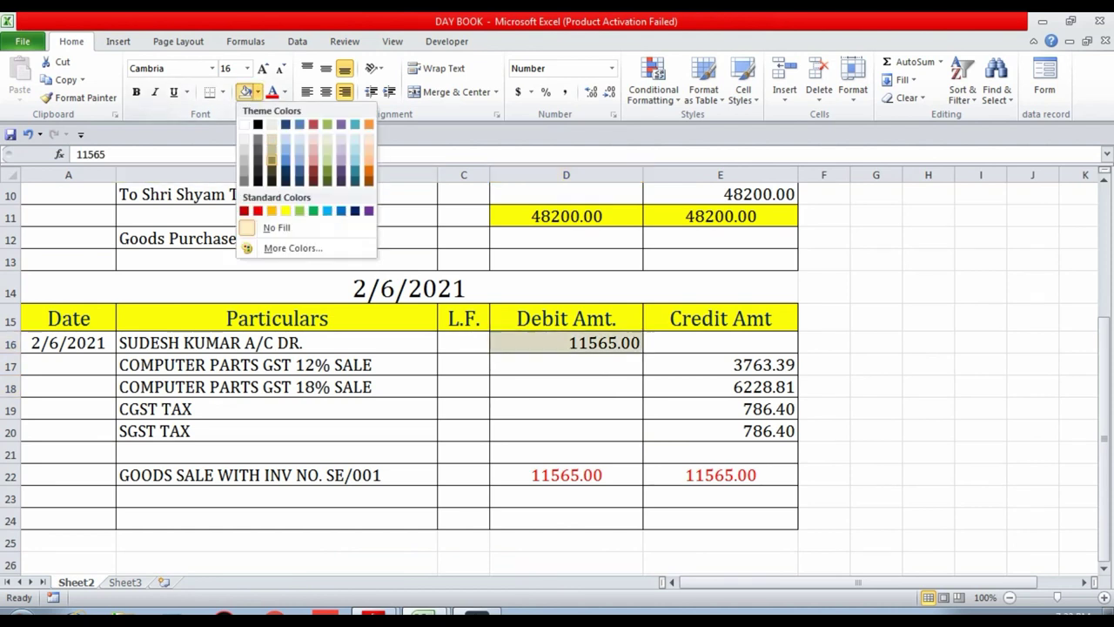
left_click(341, 211)
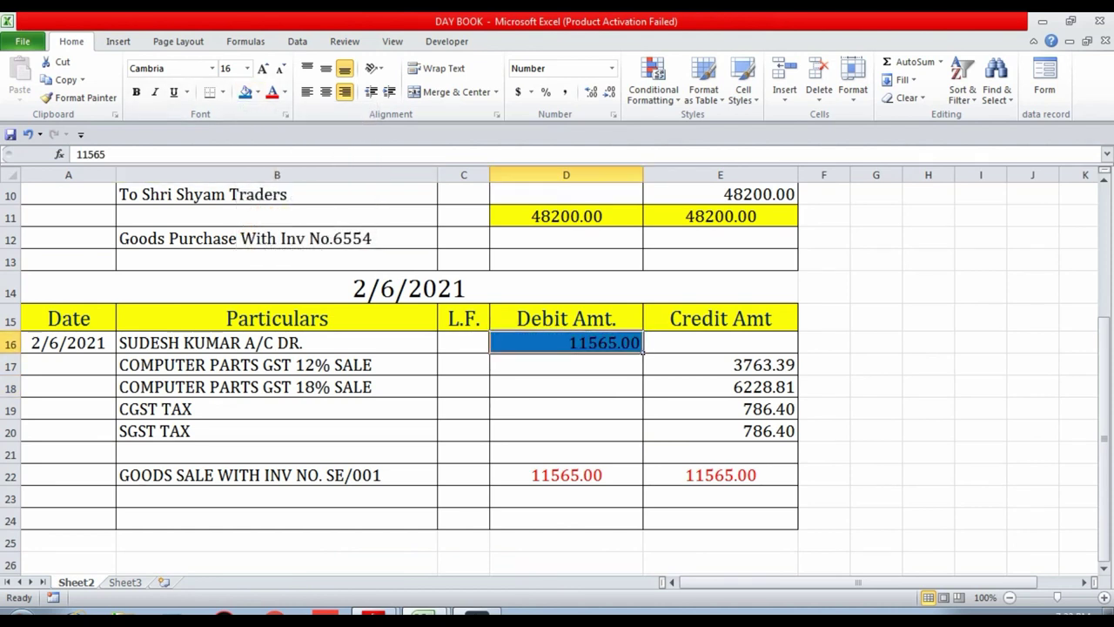
left_click(261, 365)
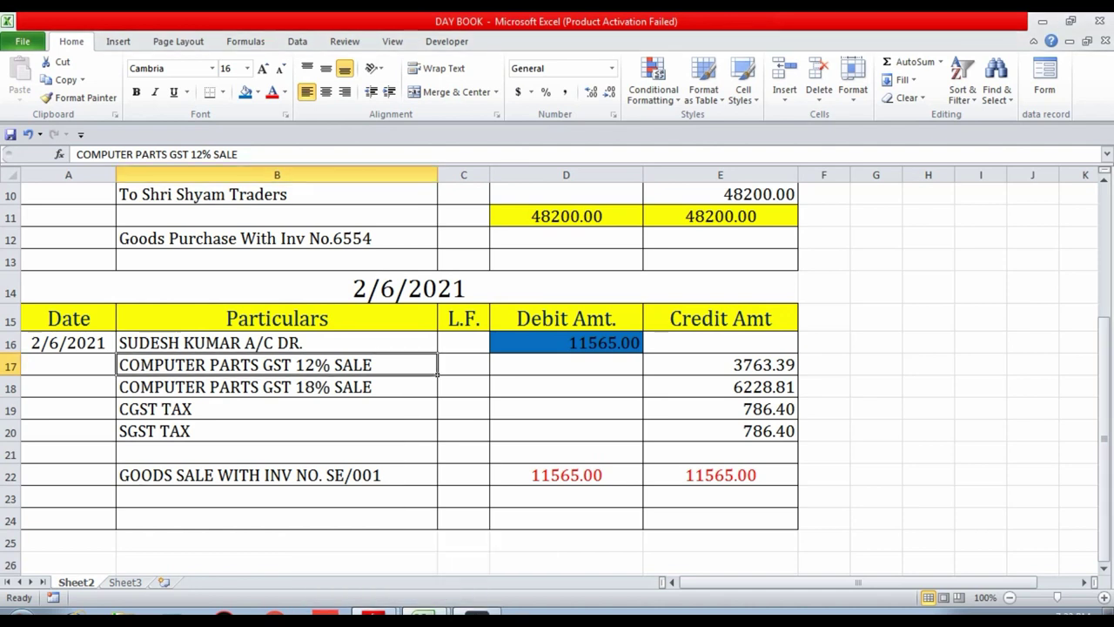
mouse_move(424, 619)
left_click(409, 584)
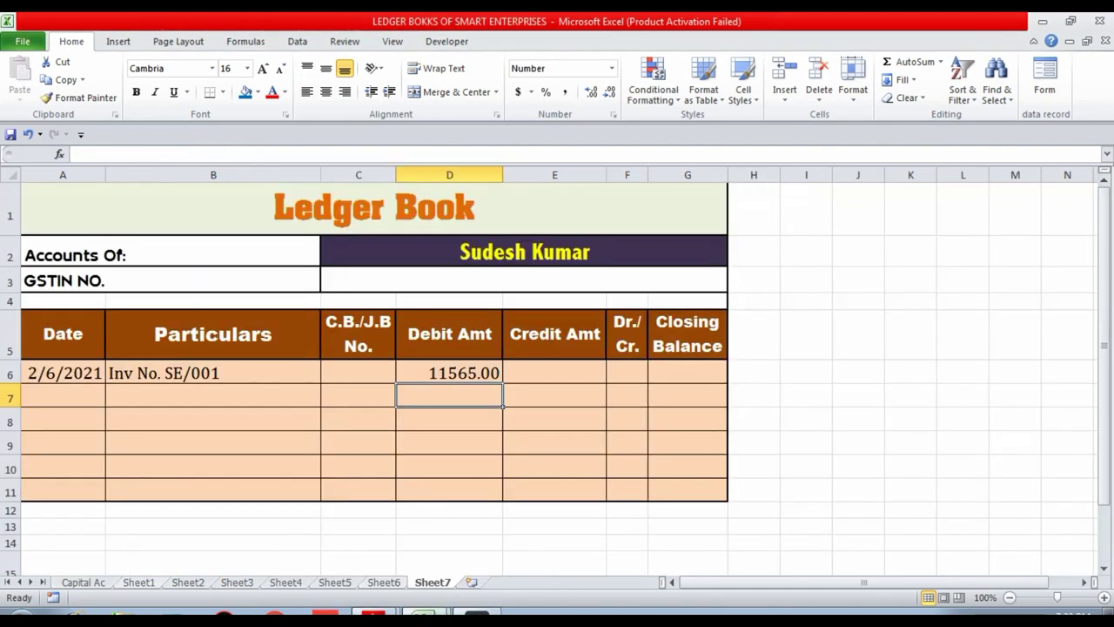
- In the GST 12% ledger, add date 02/06/2021 and the customer's name with Inv. SE/001 in row 7
left_click(138, 581)
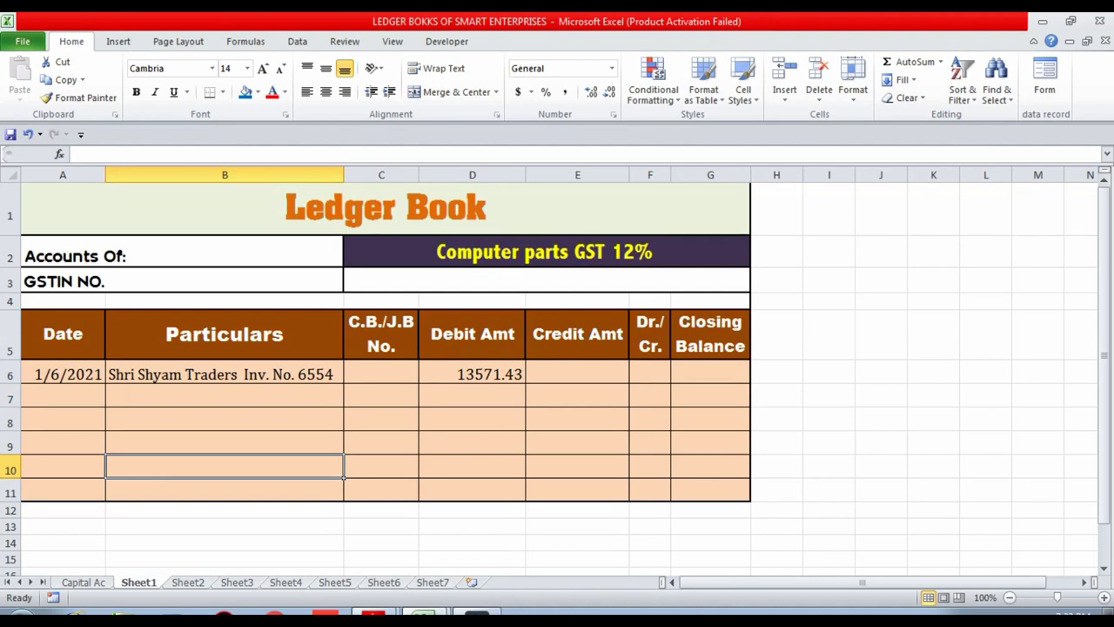
left_click(62, 397)
type("02")
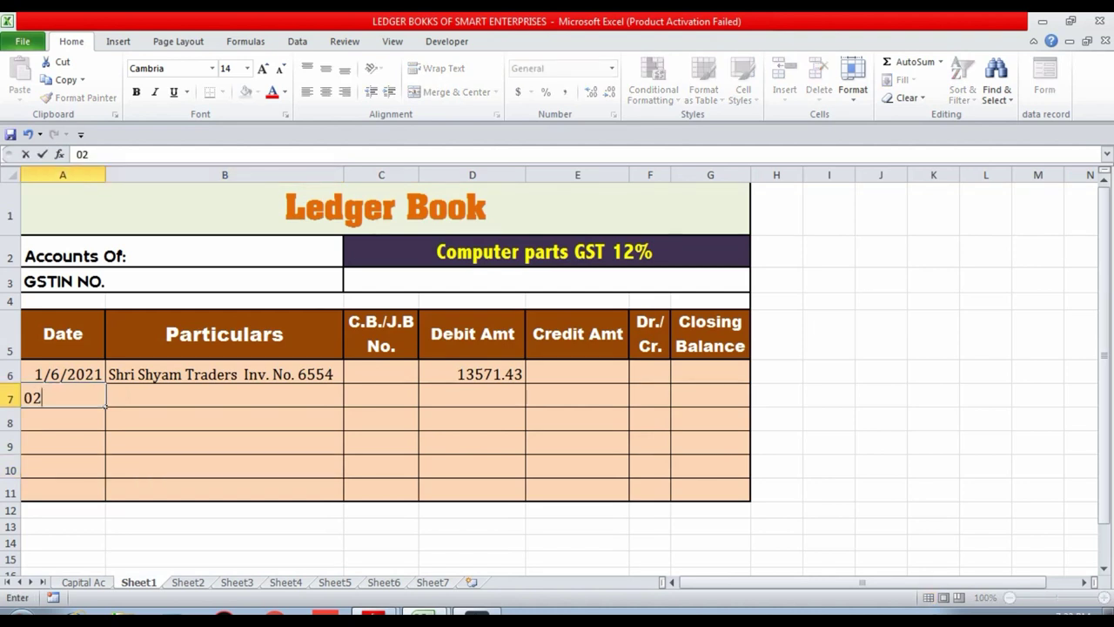
type("/06/2021")
key("Return")
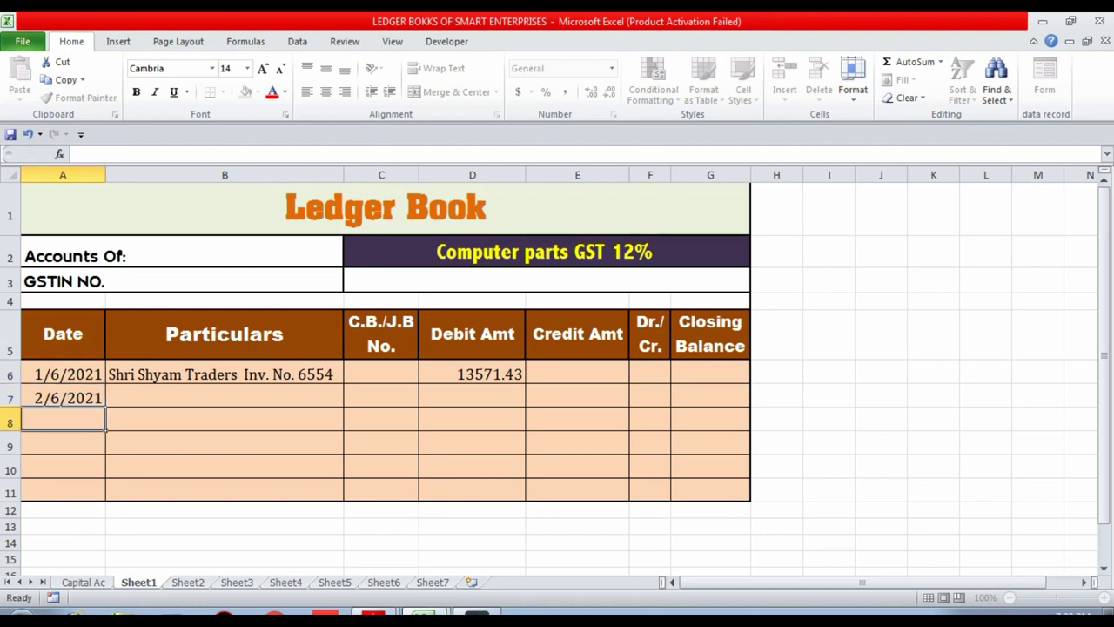
left_click(225, 397)
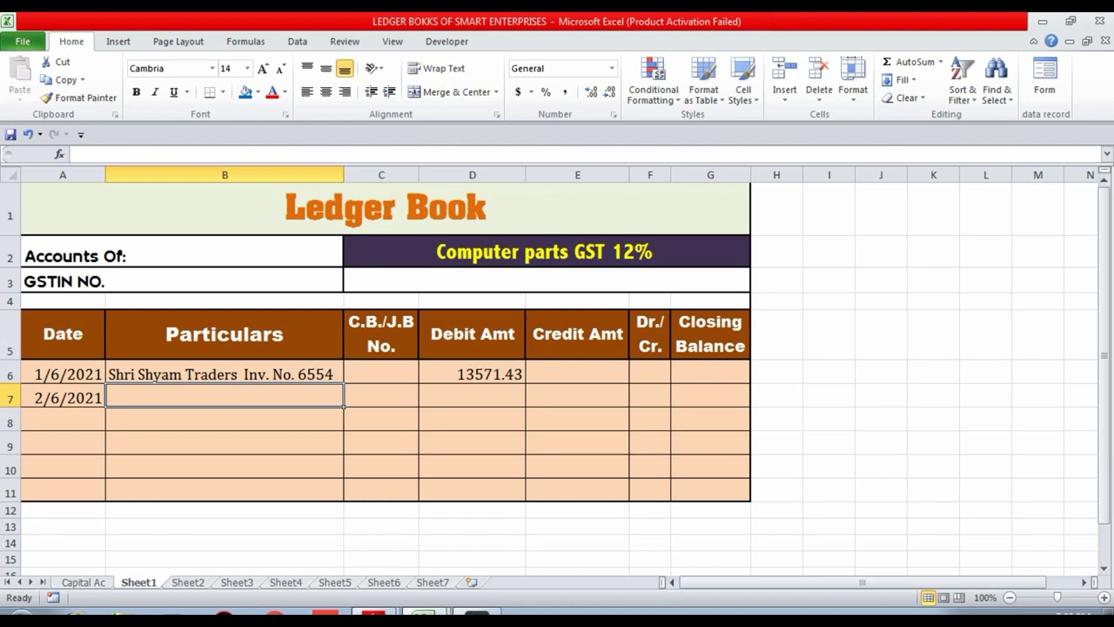
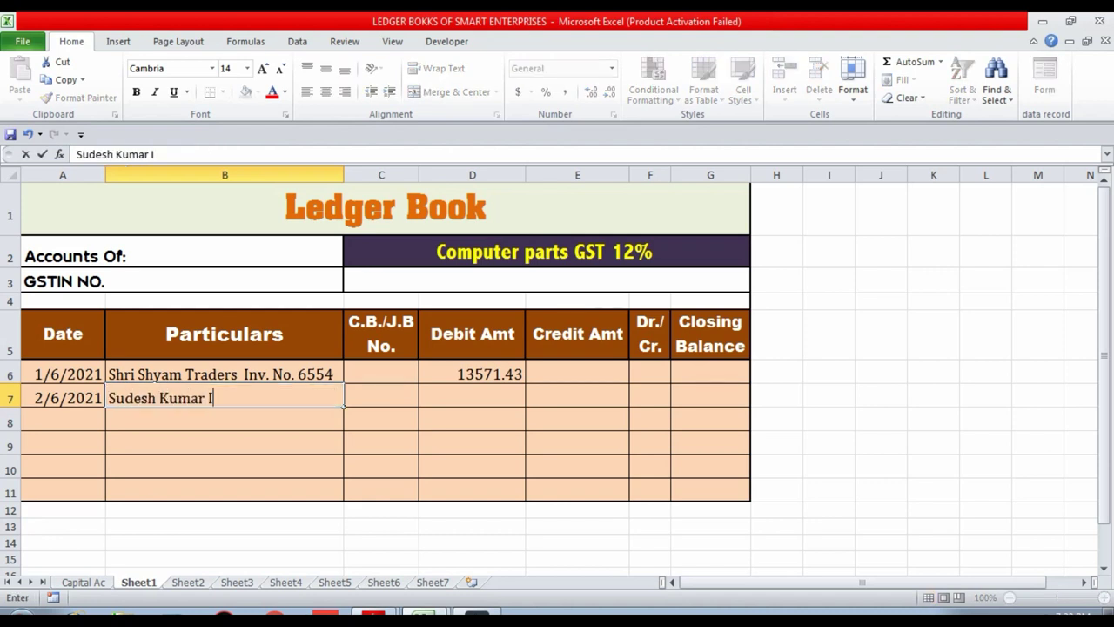
type("nv. SE")
type("001")
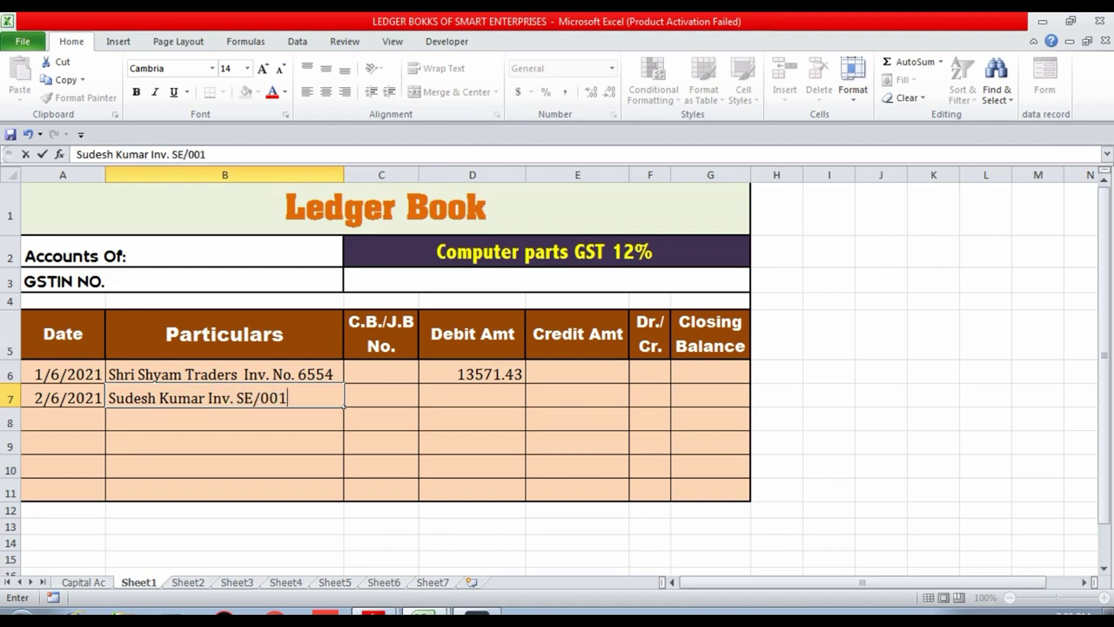
key("Return")
key("Up")
key("Right")
key("Right")
key("Right")
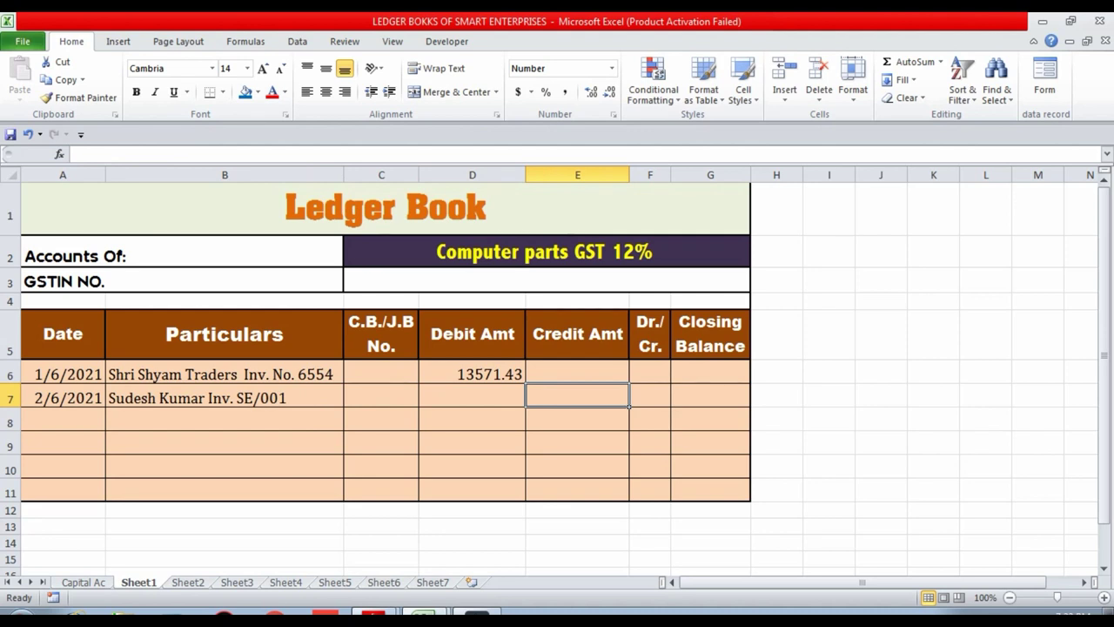
- Credit 3763.39 in row 7 of the GST 12% ledger, matching the day book
left_click(424, 619)
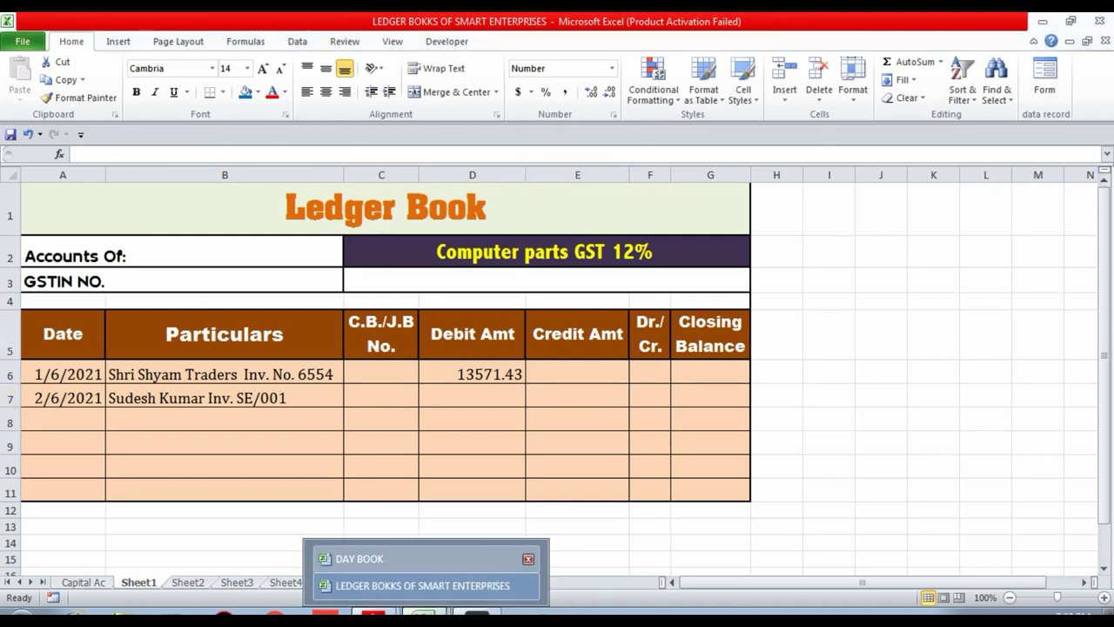
left_click(359, 558)
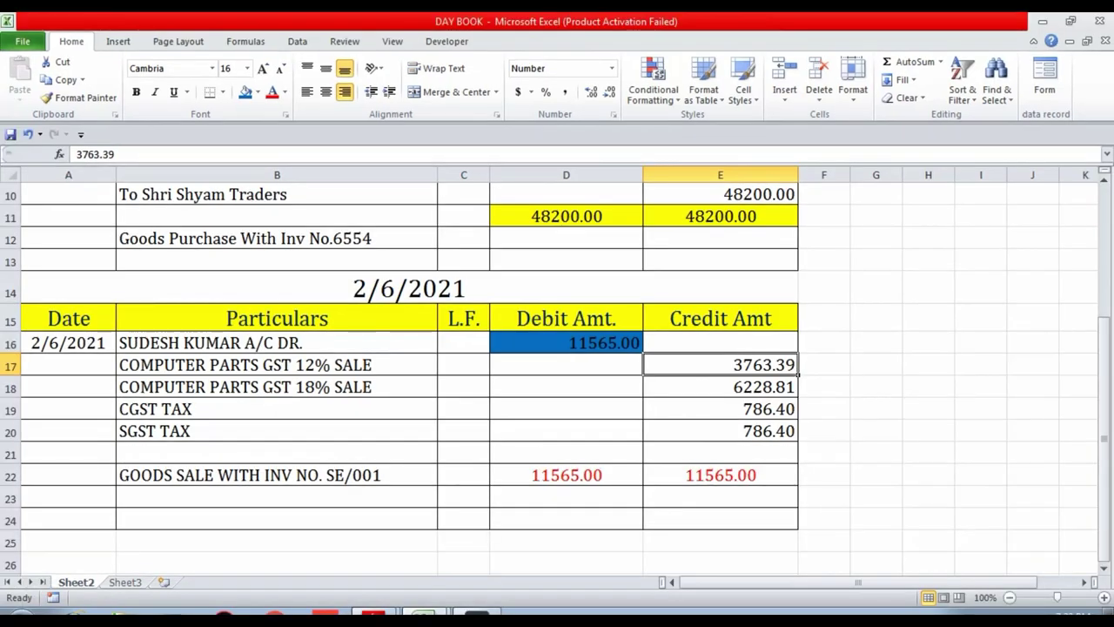
key("alt+Tab")
type("3763.39")
key("Return")
left_click(577, 398)
- Copy the date and particulars A7:B7 for pasting into the GST 18% ledger's row 7
key("ctrl+Page_Down")
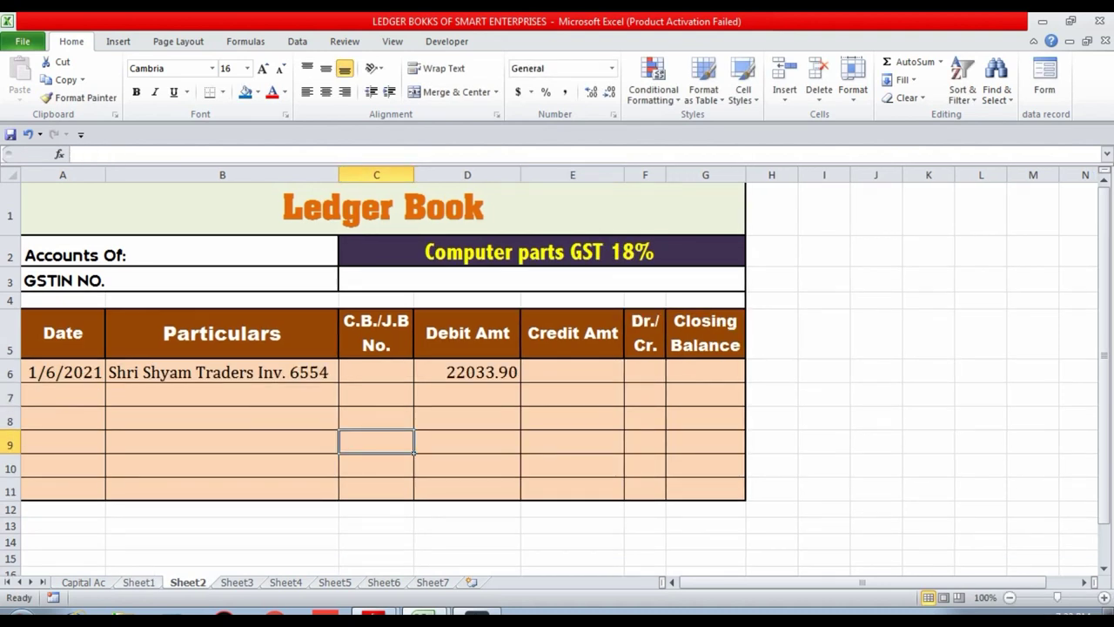
key("ctrl+Page_Up")
key("Home")
key("shift+Right")
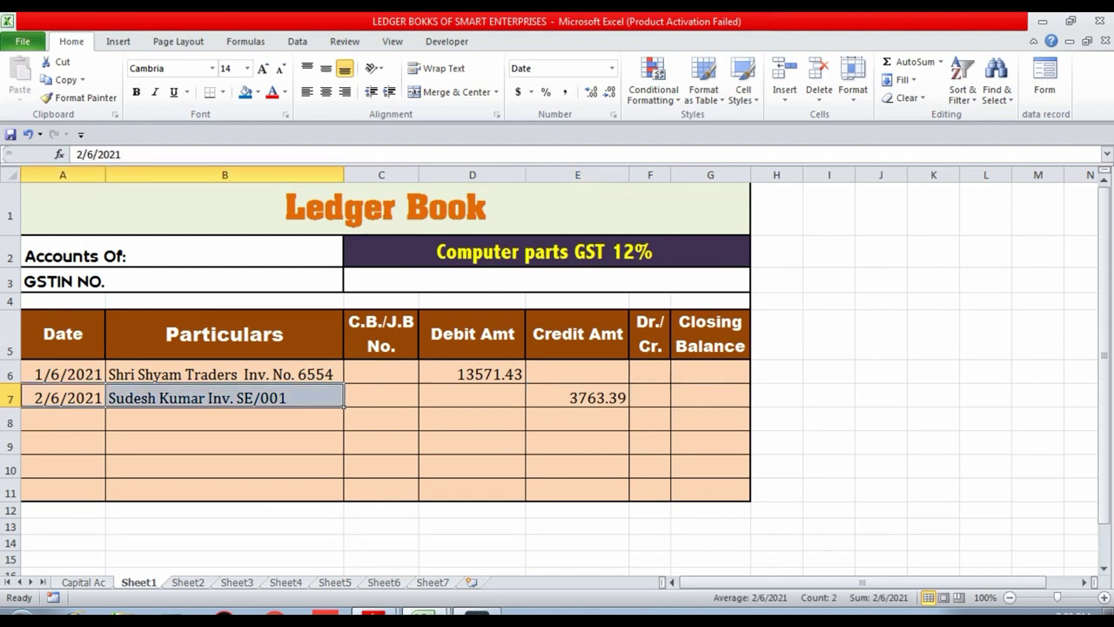
key("ctrl+c")
key("ctrl+Page_Down")
left_click(63, 396)
- Paste the date and particulars into the GST 18% ledger and credit 6228.81 in E7
key("ctrl+v")
key("Escape")
left_click(222, 443)
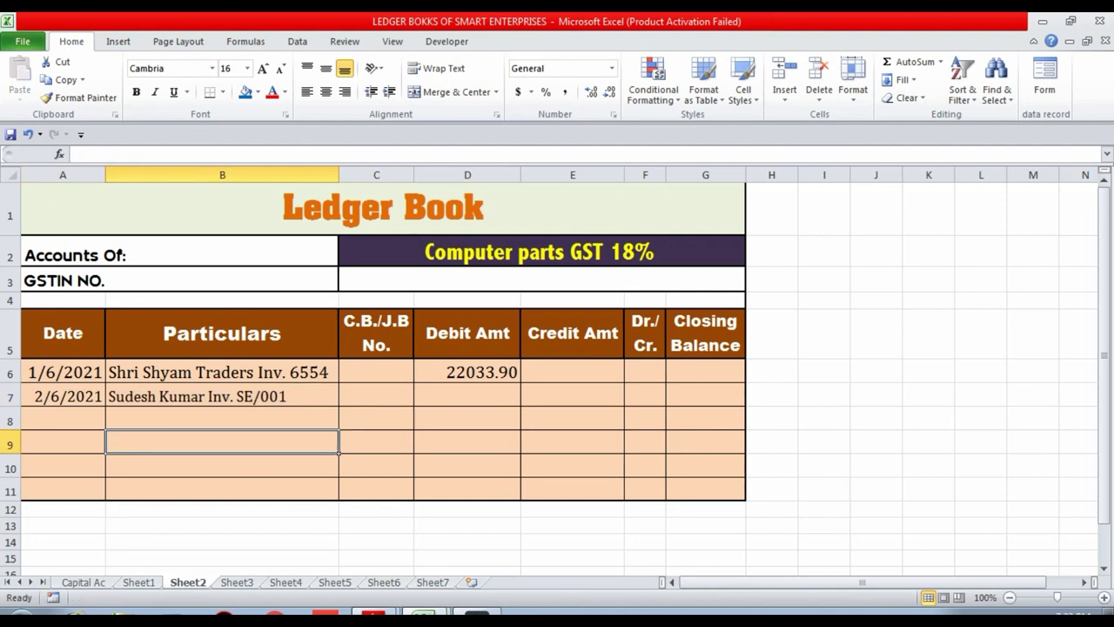
left_click(572, 396)
key("alt+Tab")
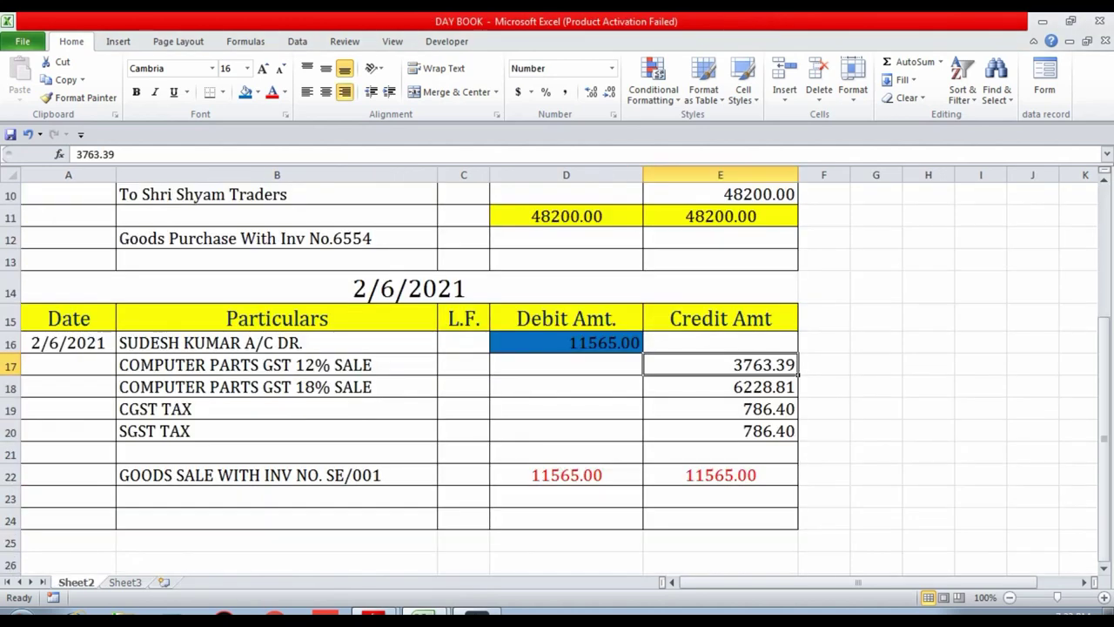
left_click(721, 394)
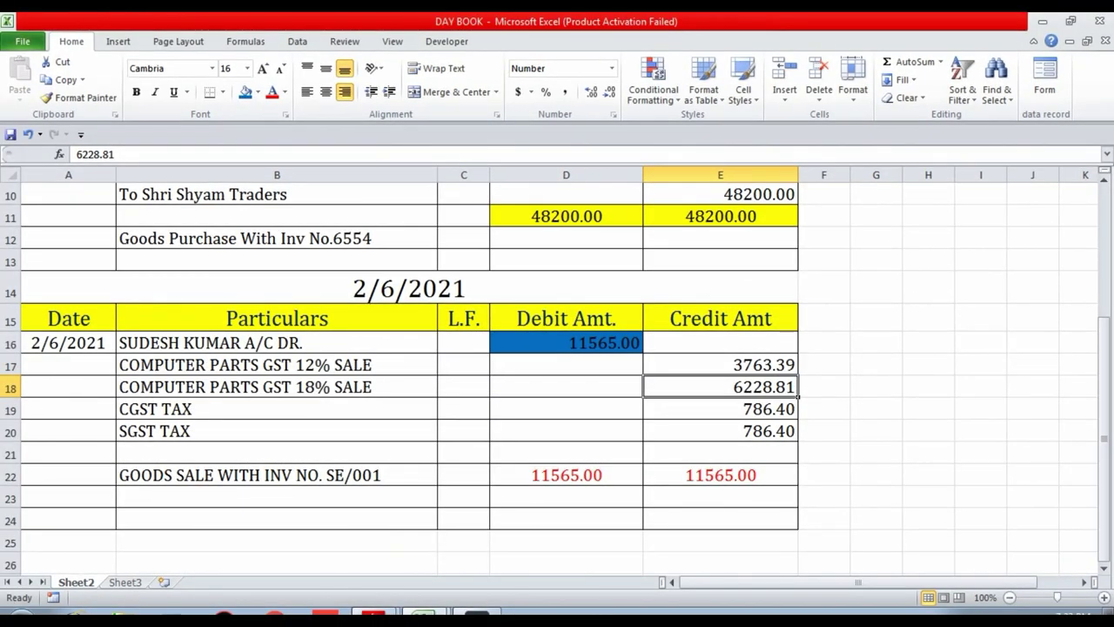
key("alt+Tab")
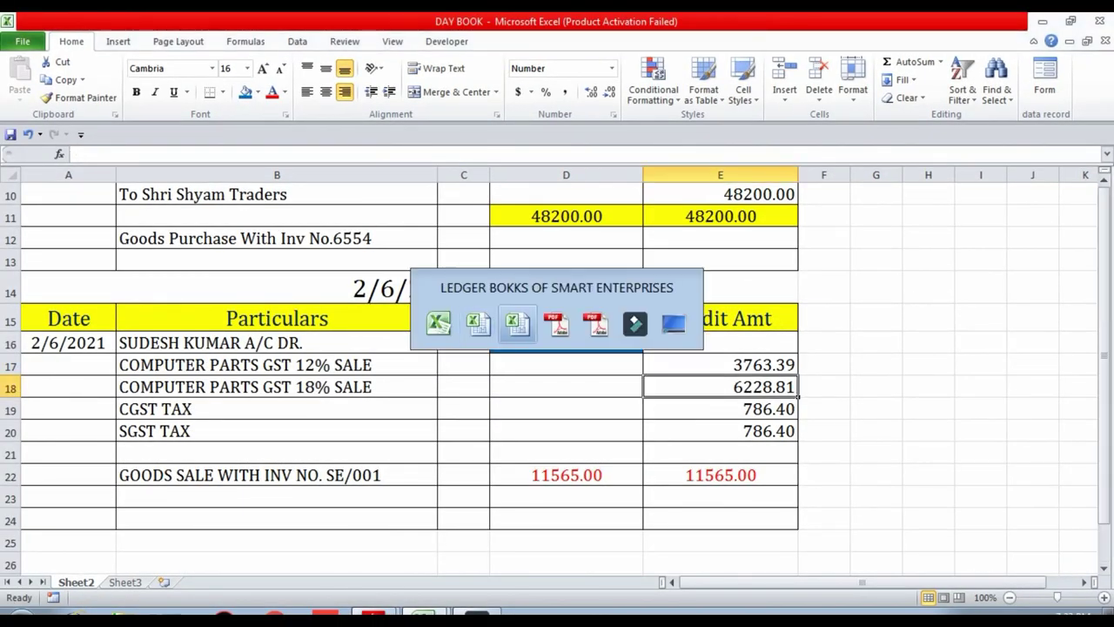
type("628")
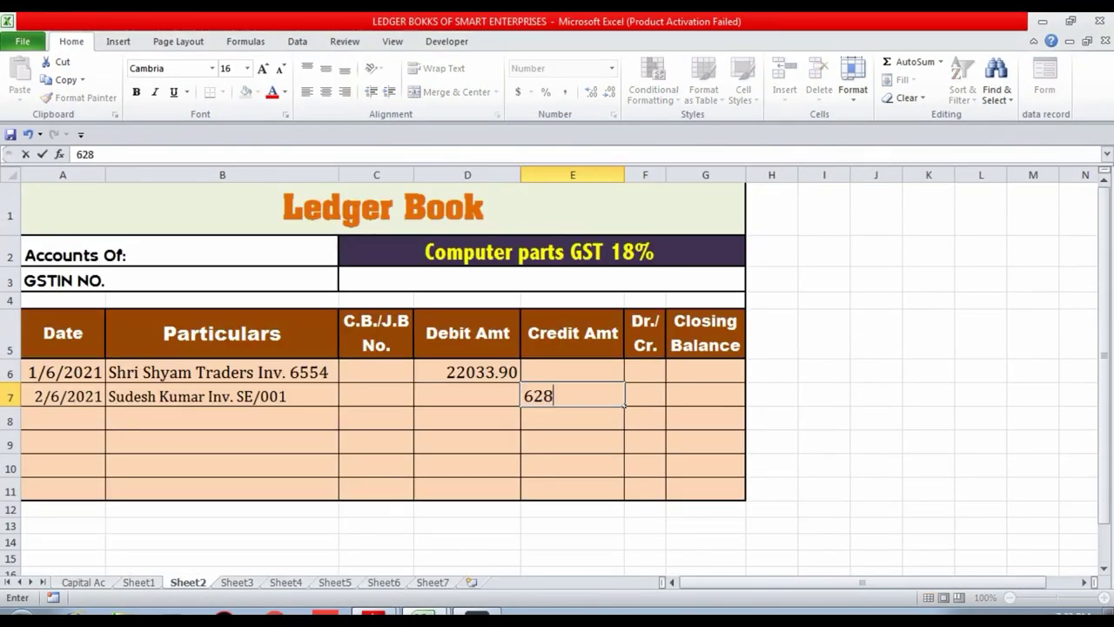
key("BackSpace")
key("BackSpace")
type("228.81")
key("Return")
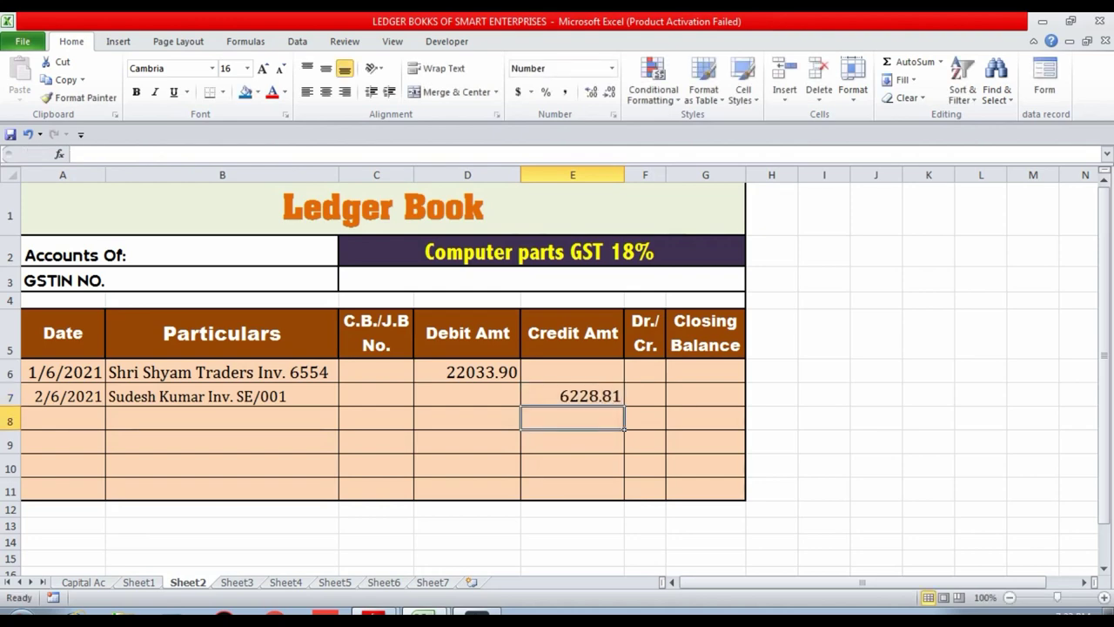
- Right-align the selected DAY BOOK cell, review the CGST TAX line, and move to the CGST Tax ledger
key("ctrl+Tab")
key("alt+Tab")
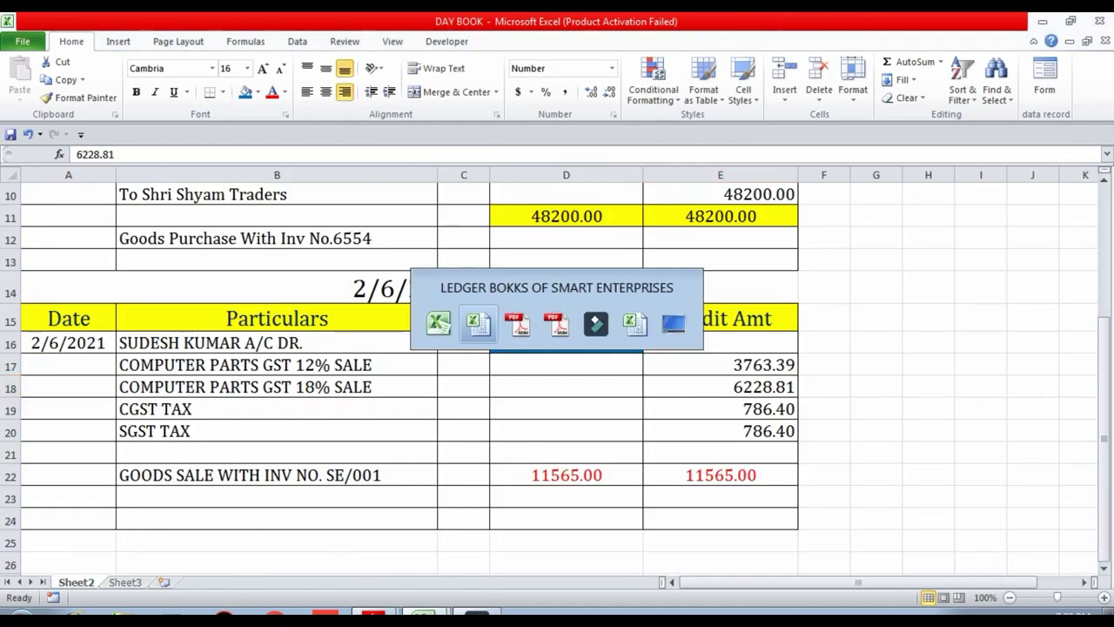
key("alt+Tab")
key("alt+h")
key("a")
key("r")
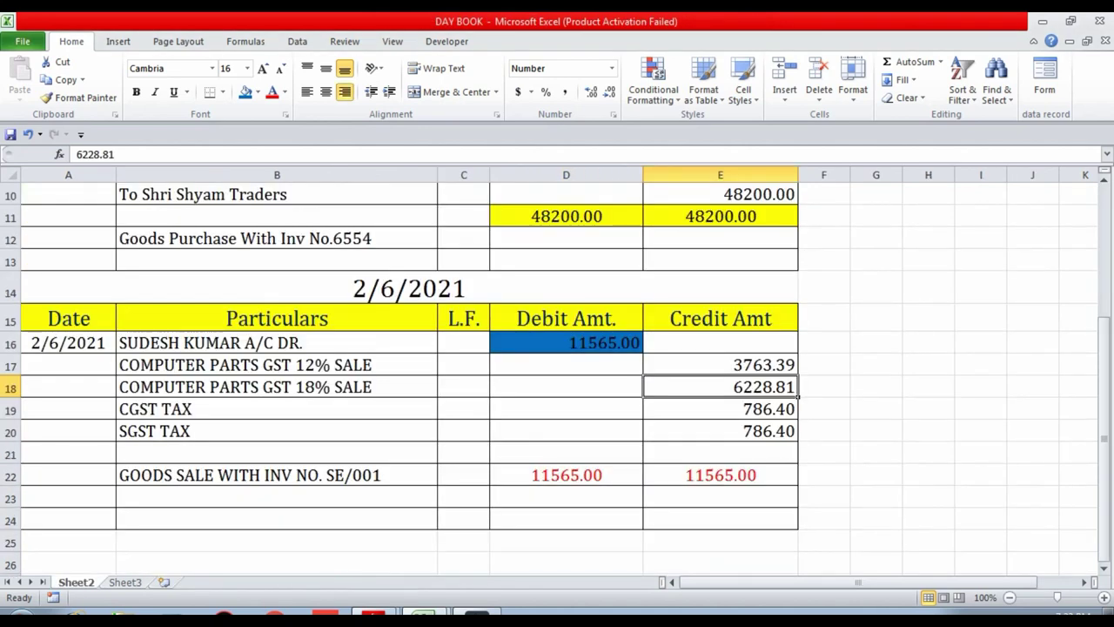
left_click(277, 408)
key("alt+Tab")
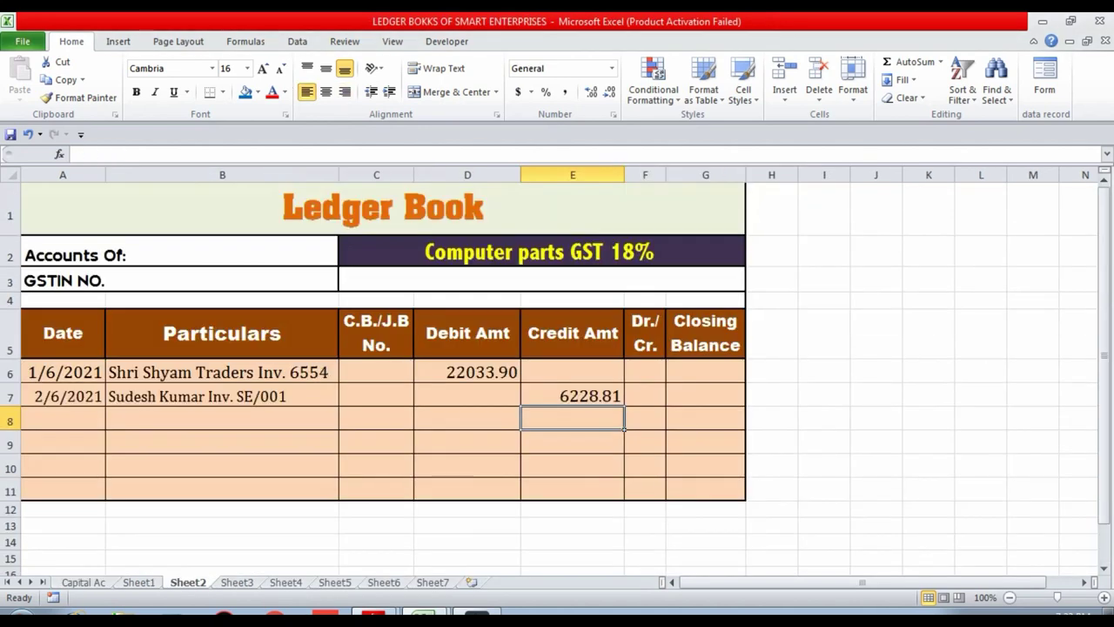
key("ctrl+Page_Down")
key("ctrl+Page_Down")
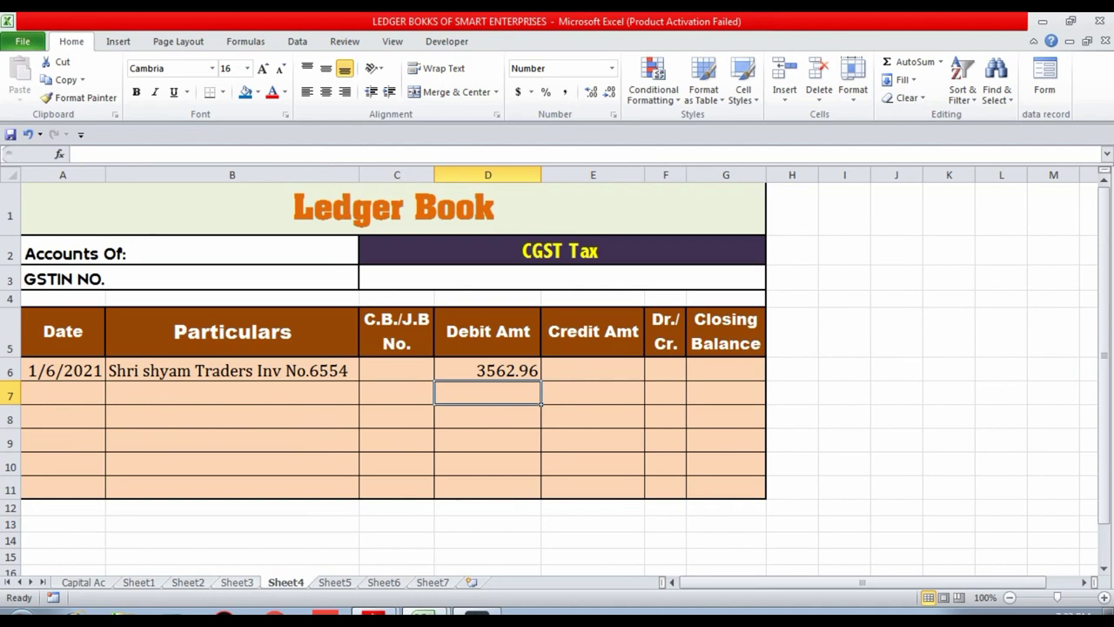
- Copy the row 7 date and particulars from the GST 18% ledger into the CGST Tax ledger
key("ctrl+Page_Up")
key("ctrl+Page_Up")
left_click_drag(63, 396, 222, 397)
key("ctrl+c")
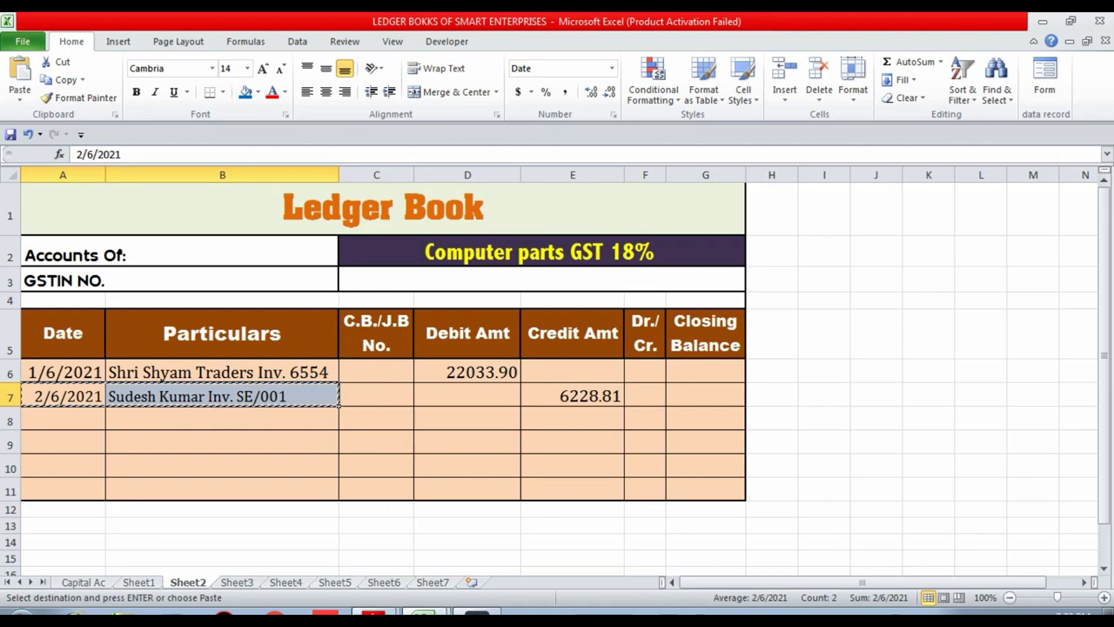
key("ctrl+Page_Down")
key("ctrl+Page_Down")
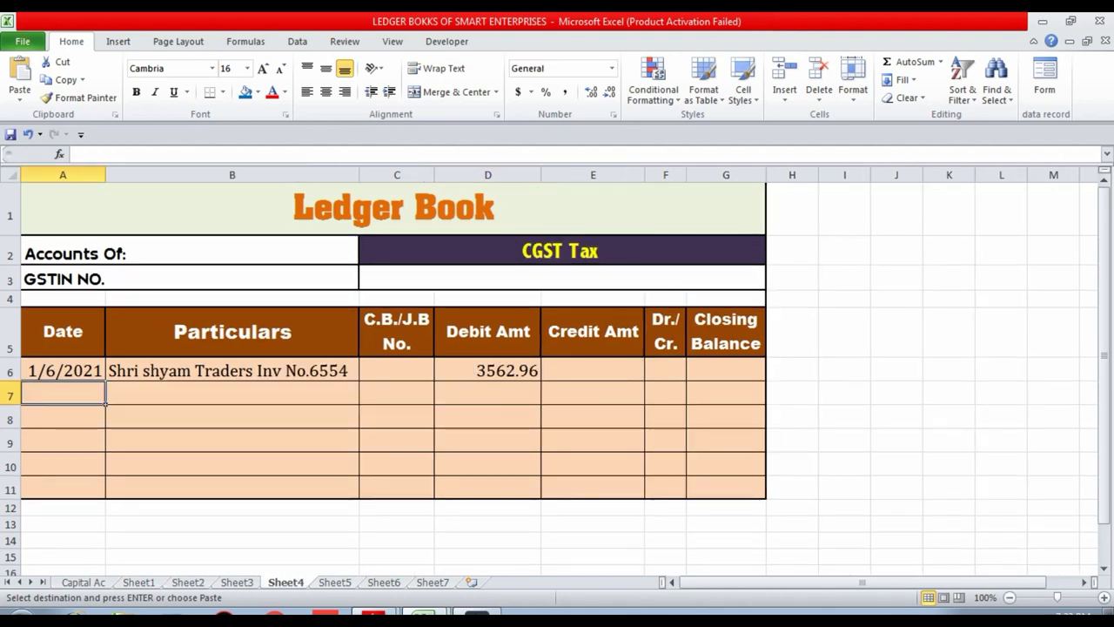
key("ctrl+v")
- Enter the 786.40 CGST credit amount for Inv. SE/001 in row 7 and copy the completed row
left_click(593, 394)
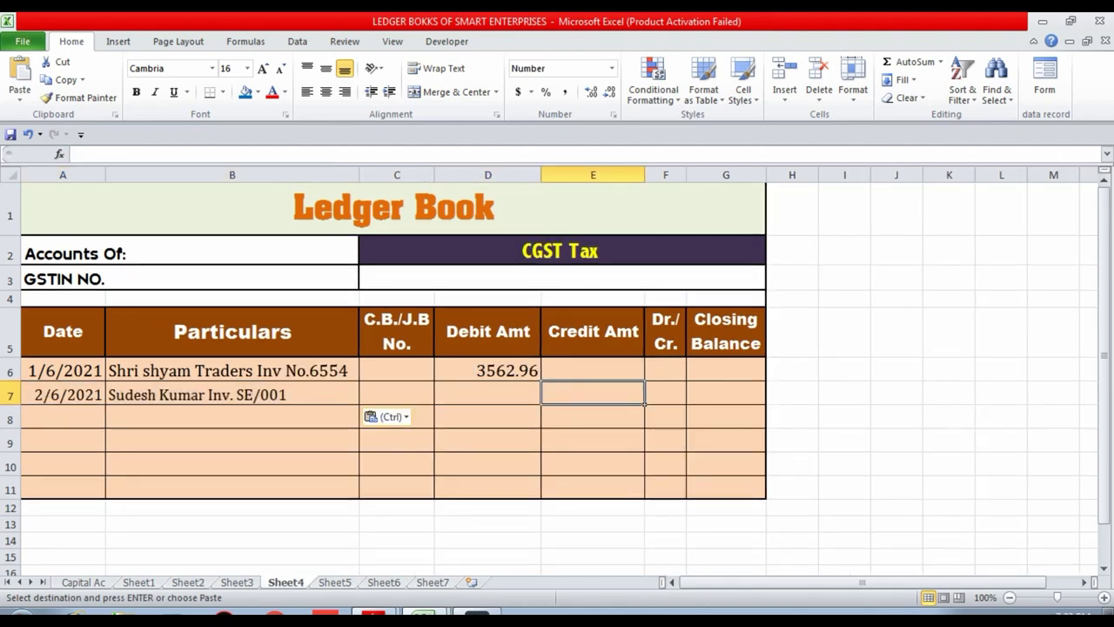
key("ctrl+Tab")
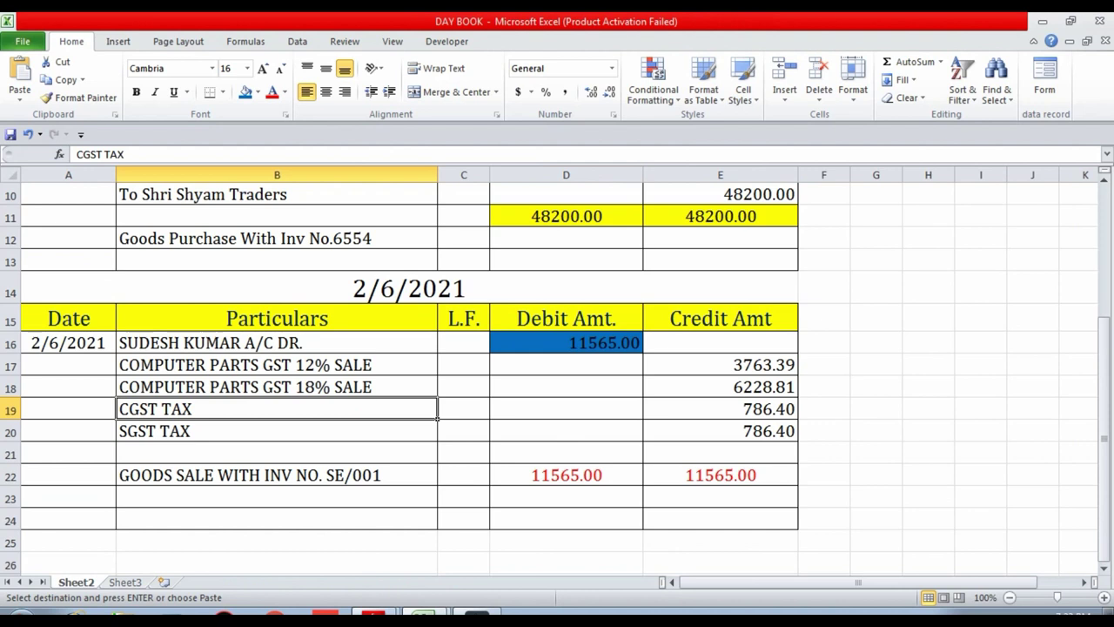
key("ctrl+Tab")
type("786.40")
key("Return")
left_click_drag(63, 395, 593, 395)
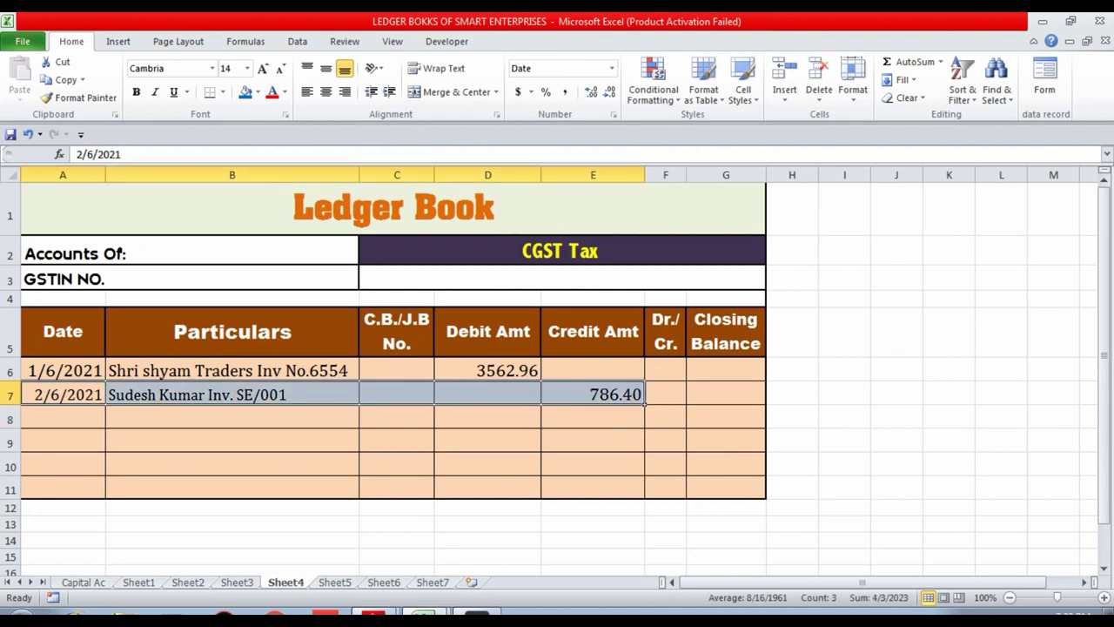
key("ctrl+c")
- Paste the customer's 2/6/2021 Inv. SE/001 row crediting 786.40 into row 7 of Sheet5
key("ctrl+Page_Down")
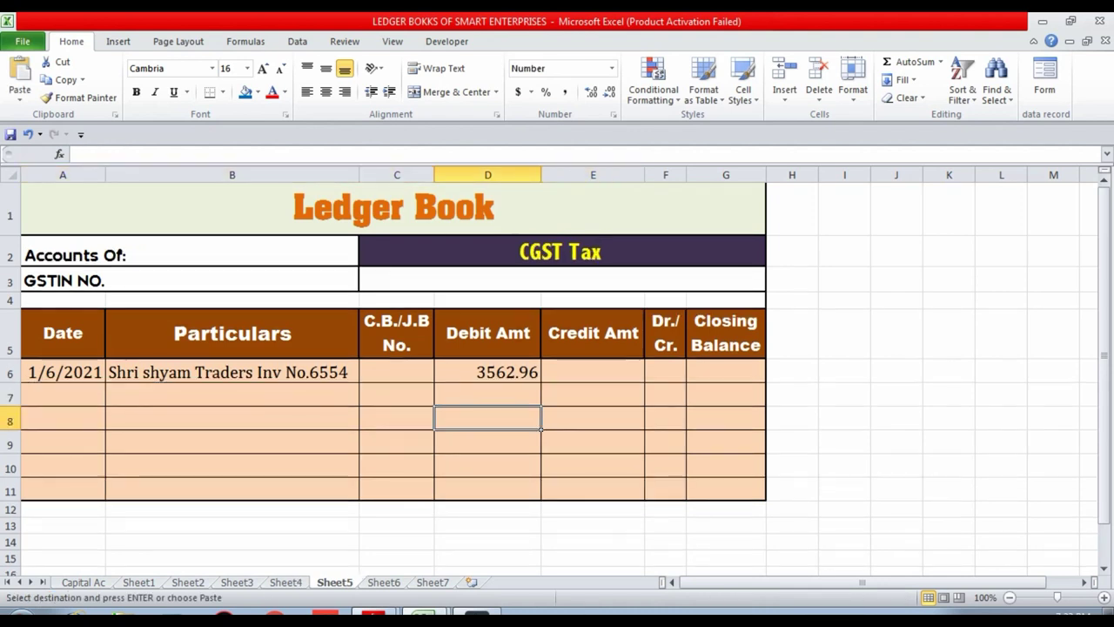
left_click(63, 394)
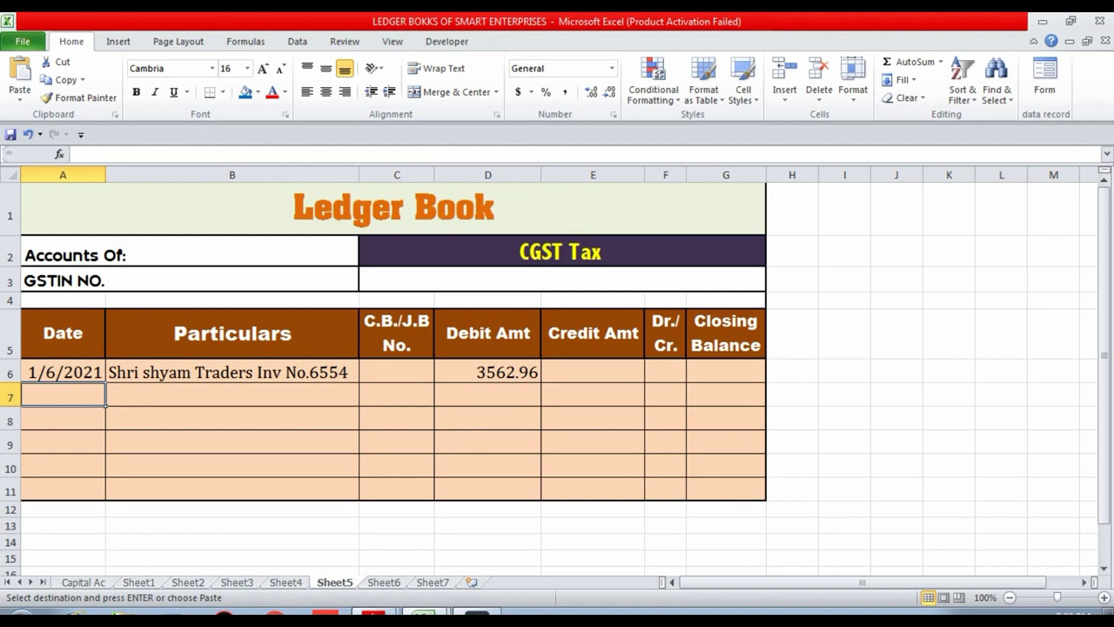
left_click(231, 571)
key("ctrl+v")
- Change the Sheet5 ledger title from CGST Tax to SGST Tax
left_click(562, 251)
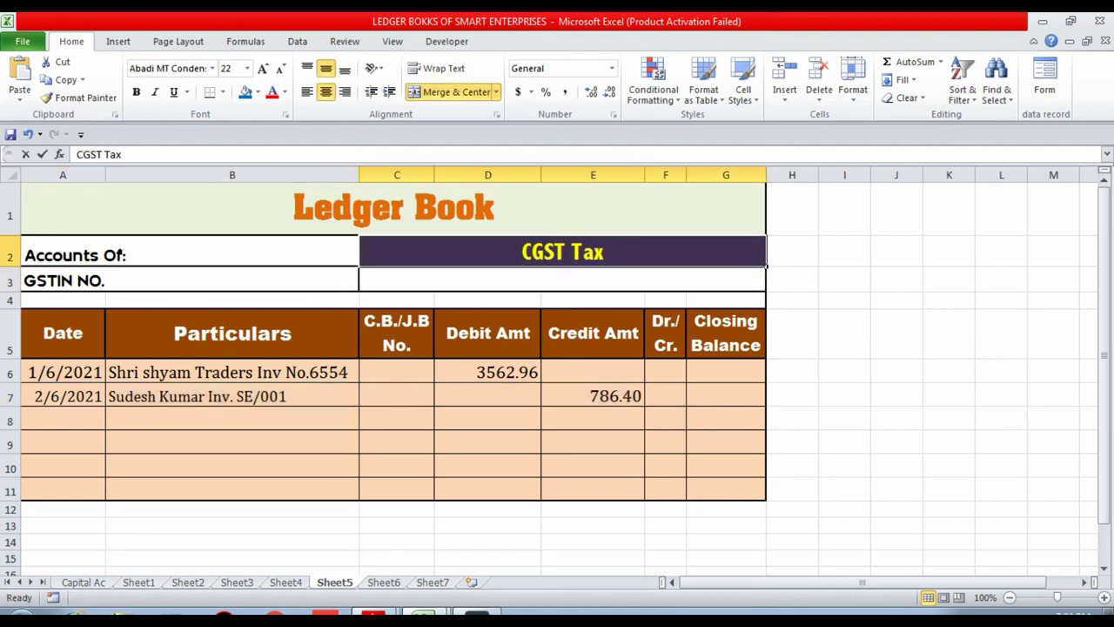
key("Delete")
type("S")
key("Return")
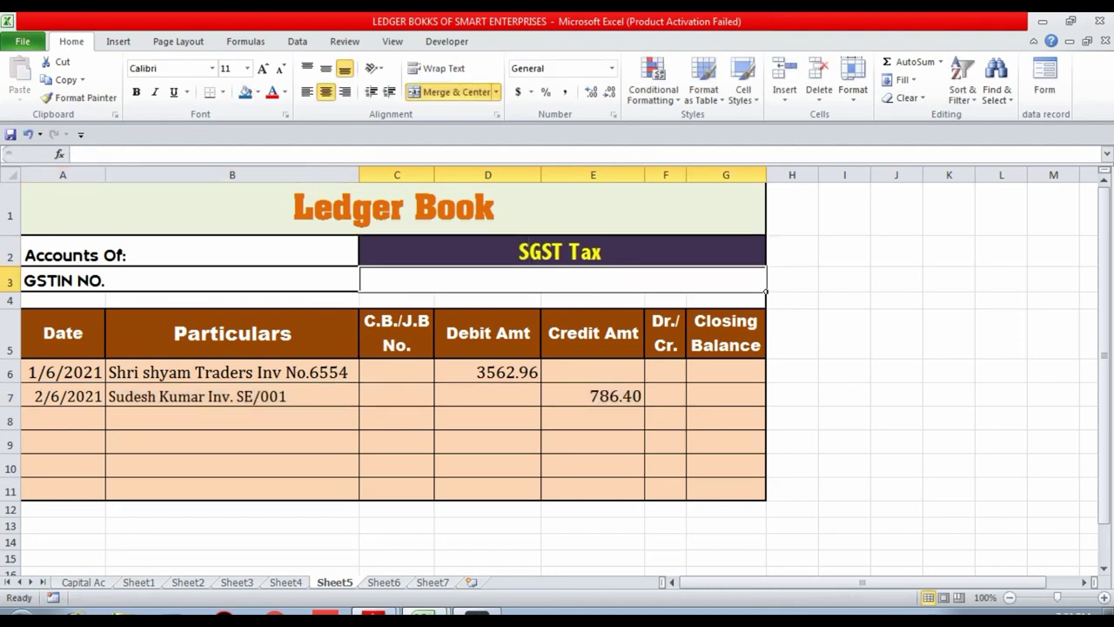
left_click(396, 332)
left_click(487, 441)
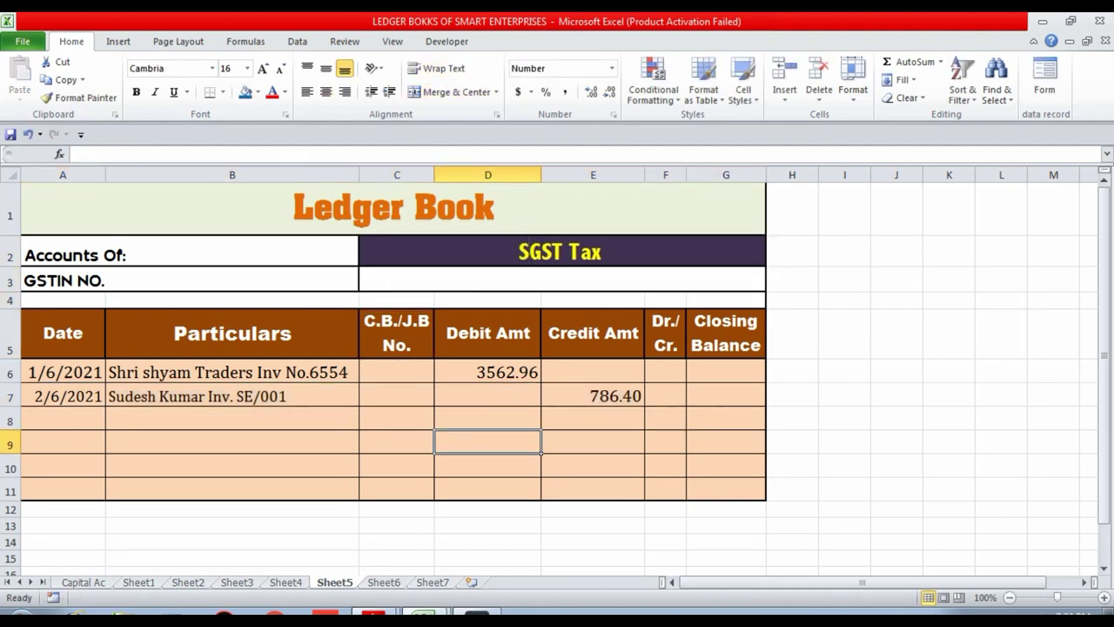